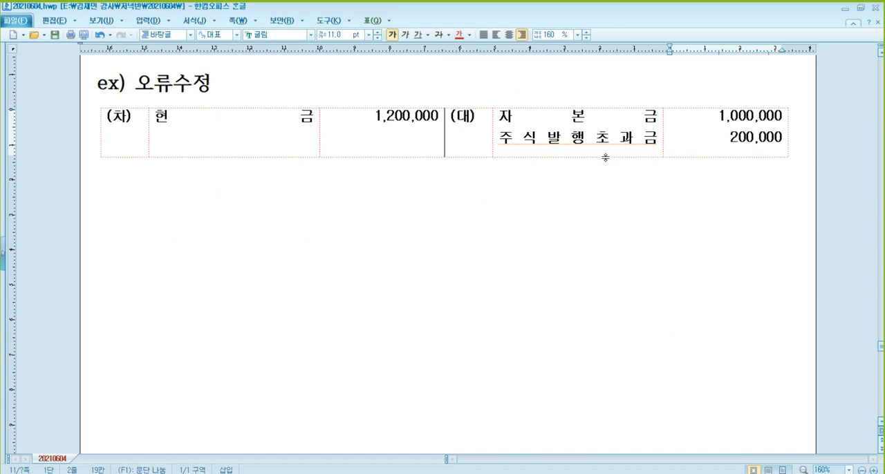
Write the line "장부 : 주식할인발행차금 잔액 : 500,000" below the first journal entry of the 오류수정 example.
{"action": "left_click", "coordinate": [422, 188]}
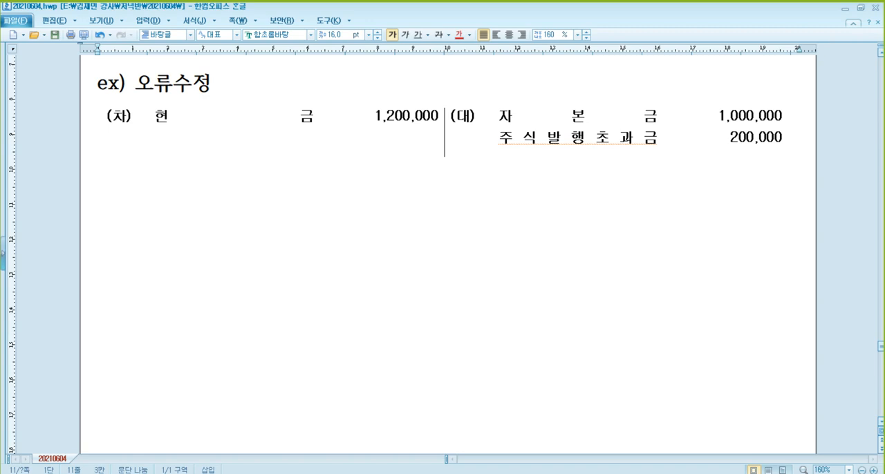
{"action": "type", "text": "장부 : "}
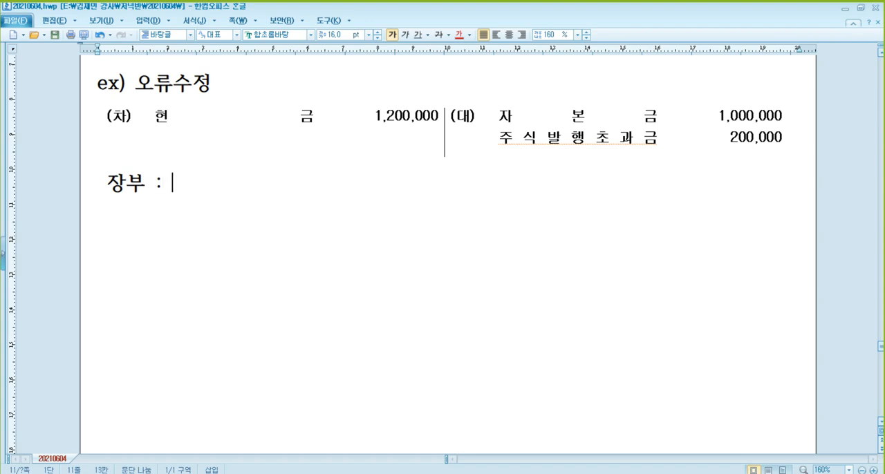
{"action": "type", "text": "주시ㄱ할인발행차"}
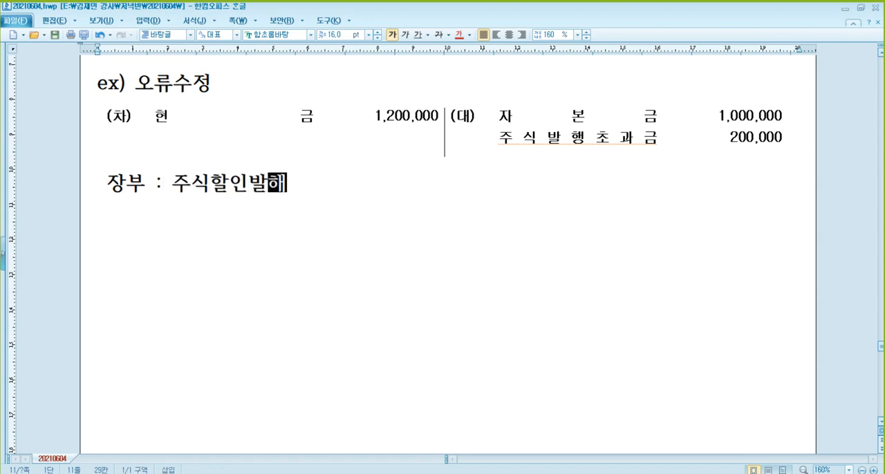
{"action": "type", "text": "금 잔액 "}
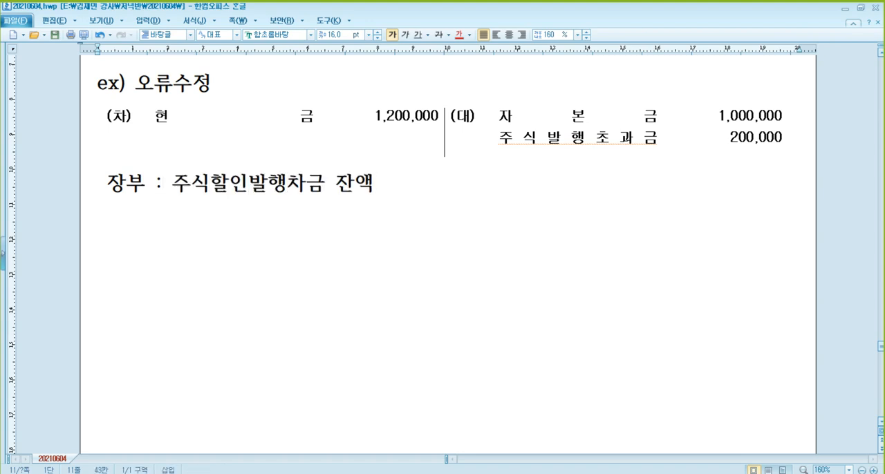
{"action": "type", "text": ": 500,000"}
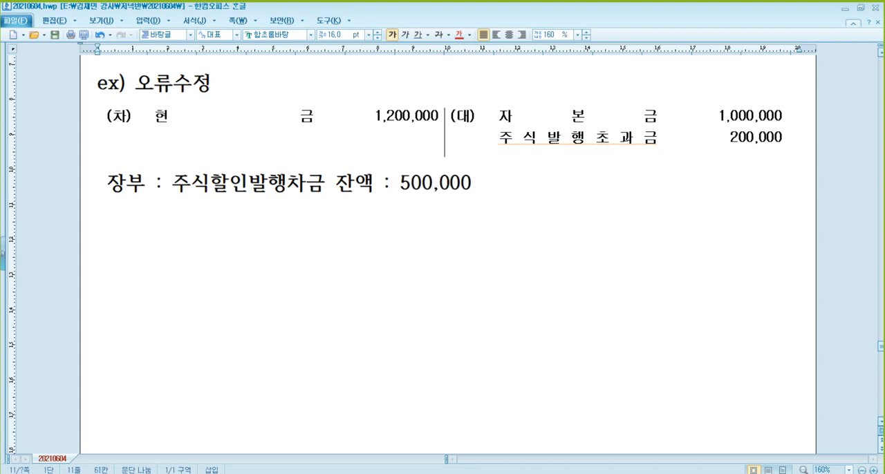
Paste a blank journal entry table under the 장부 line and enter 자본금 1,000,000 on its credit side.
{"action": "key", "text": "Return"}
{"action": "type", "text": "(차)\t(대)"}
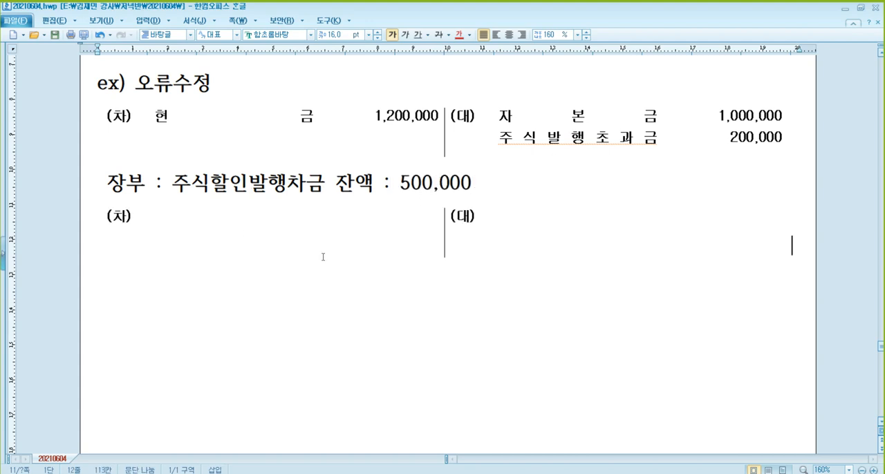
{"action": "left_click", "coordinate": [532, 221]}
{"action": "type", "text": "자본금"}
{"action": "key", "text": "Tab"}
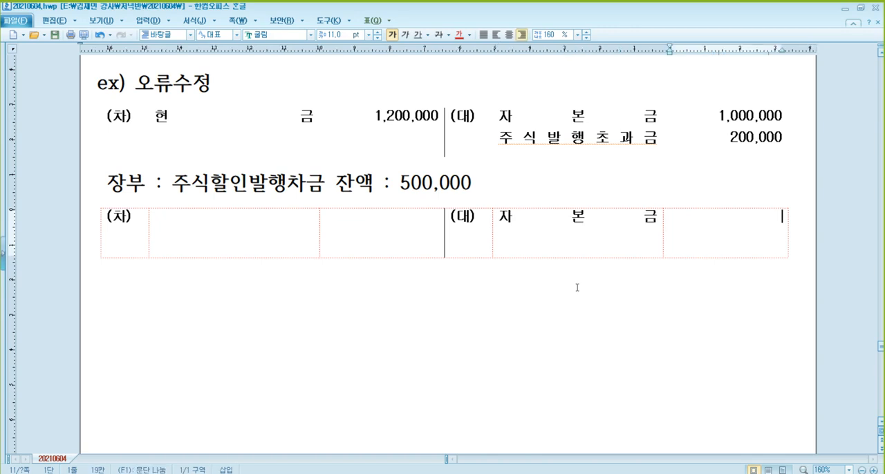
{"action": "type", "text": "1,000,000"}
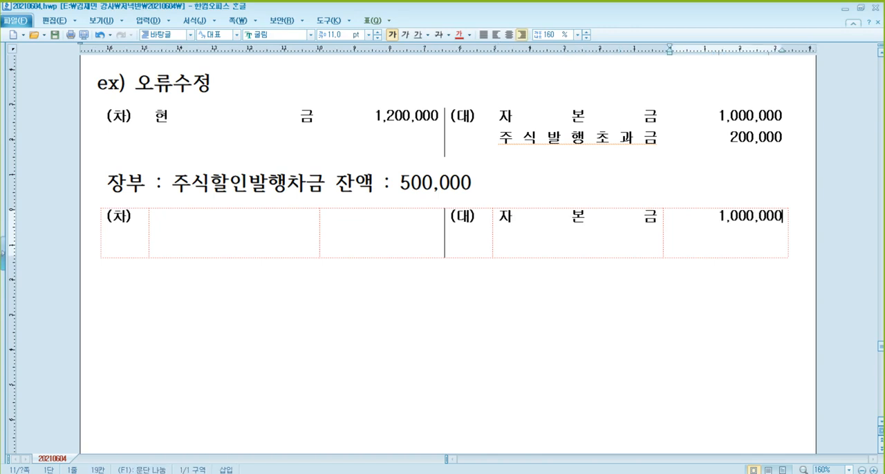
Enter 현금 1,200,000 on the debit side of the new journal entry.
{"action": "left_click", "coordinate": [270, 250]}
{"action": "type", "text": "현금"}
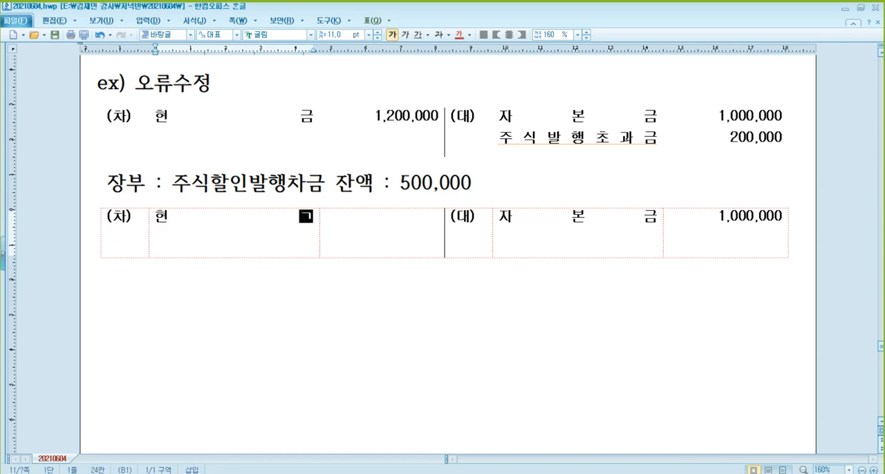
{"action": "key", "text": "Tab"}
{"action": "type", "text": "1,200,000"}
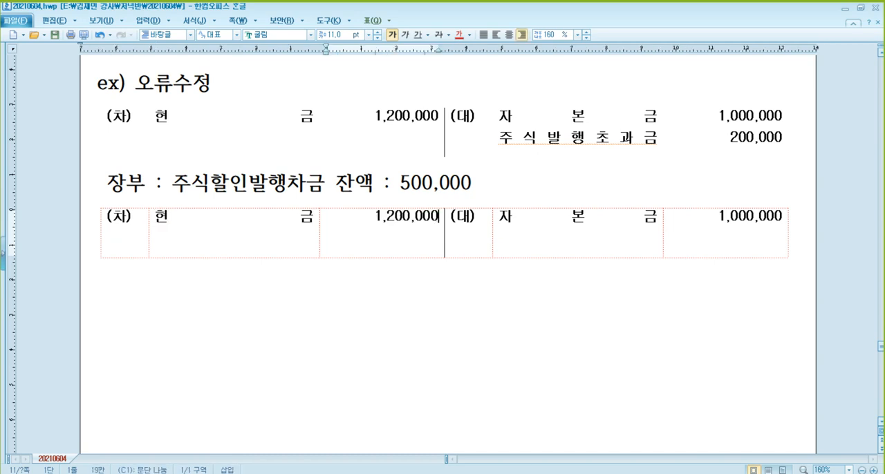
Add a second credit line, 주식할인발행차금 200,000, below 자본금 in the new journal entry.
{"action": "key", "text": "Tab"}
{"action": "key", "text": "Tab"}
{"action": "key", "text": "Return"}
{"action": "type", "text": "주식하ㄹ인발행차"}
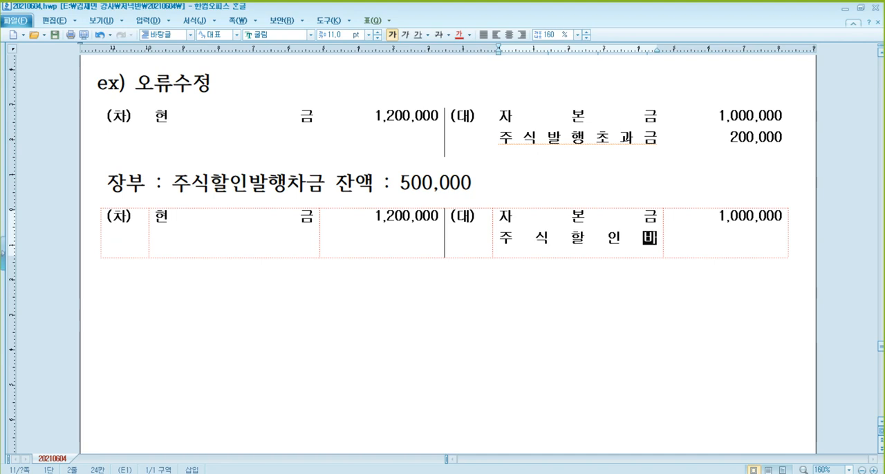
{"action": "type", "text": "금"}
{"action": "key", "text": "Tab"}
{"action": "type", "text": "200,000"}
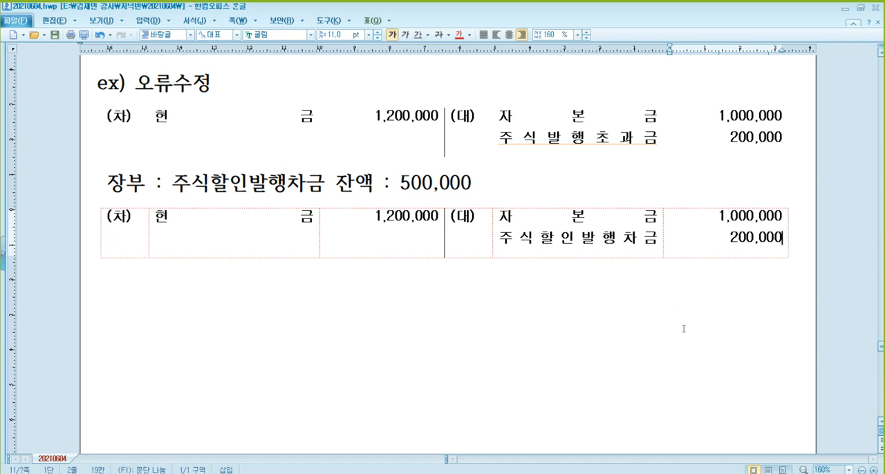
{"action": "left_click", "coordinate": [636, 141]}
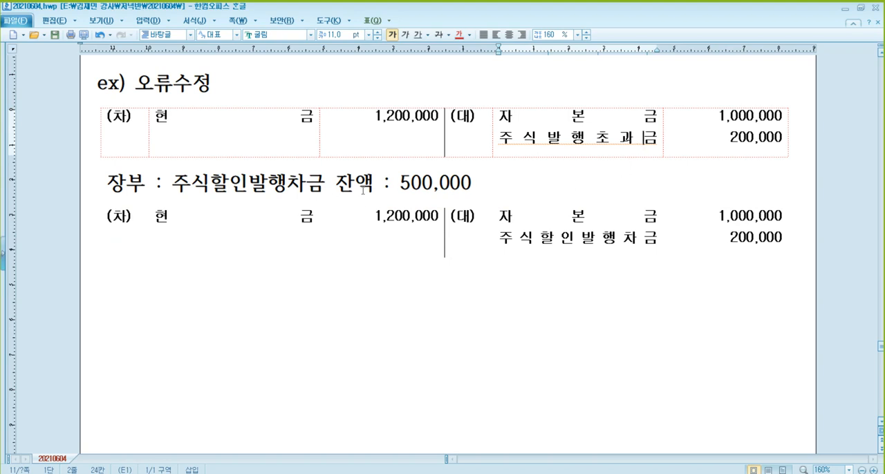
{"action": "left_click", "coordinate": [433, 183]}
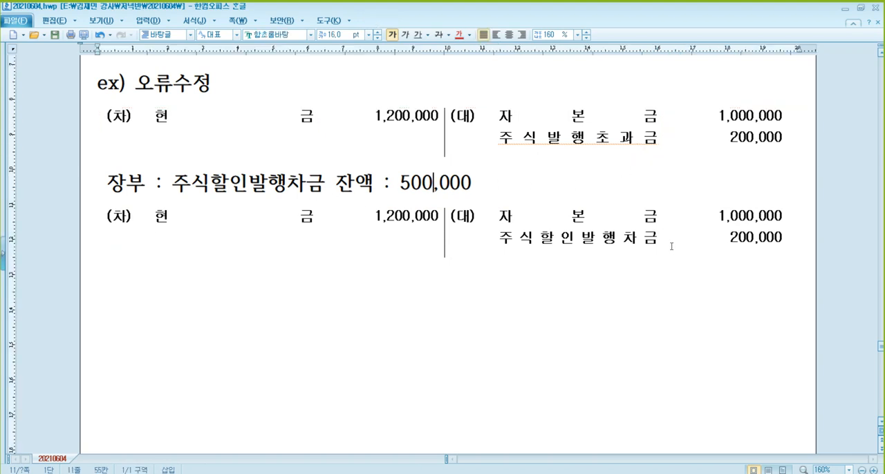
{"action": "left_click", "coordinate": [731, 240]}
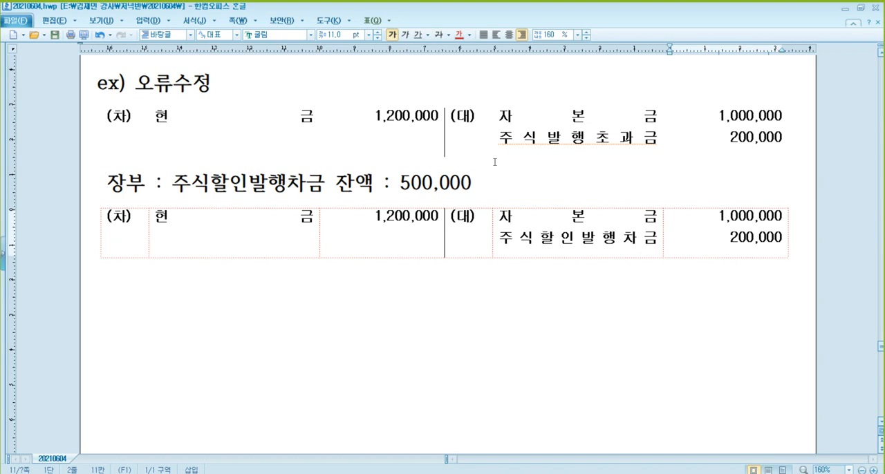
{"action": "left_click", "coordinate": [607, 141]}
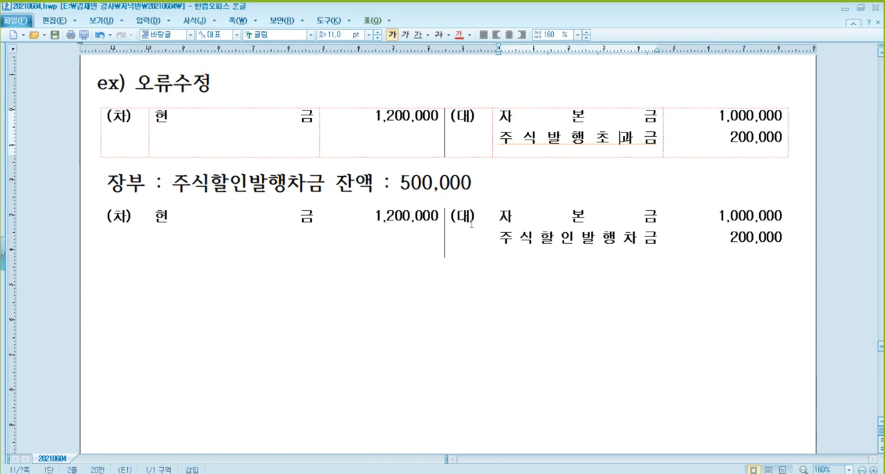
{"action": "scroll", "coordinate": [457, 223], "scroll_direction": "up", "scroll_amount": 3}
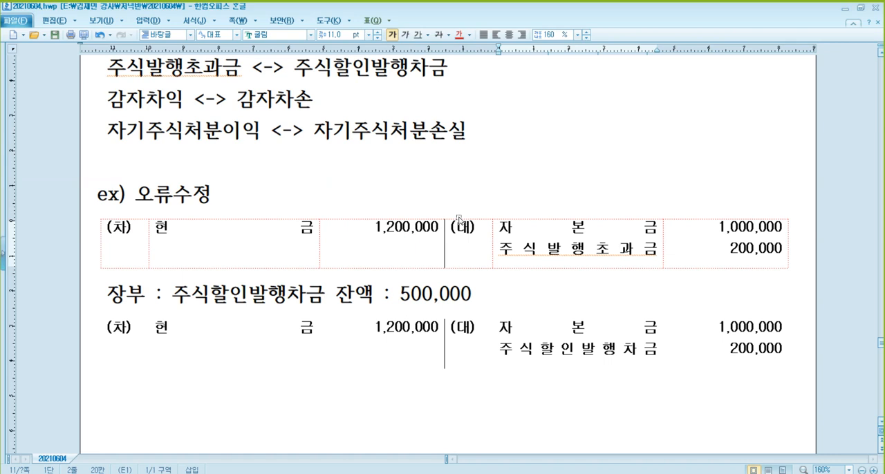
Add the heading "* 자본계정과목 이론 문제" below the second journal entry.
{"action": "scroll", "coordinate": [457, 219], "scroll_direction": "down", "scroll_amount": 3}
{"action": "left_click", "coordinate": [424, 255]}
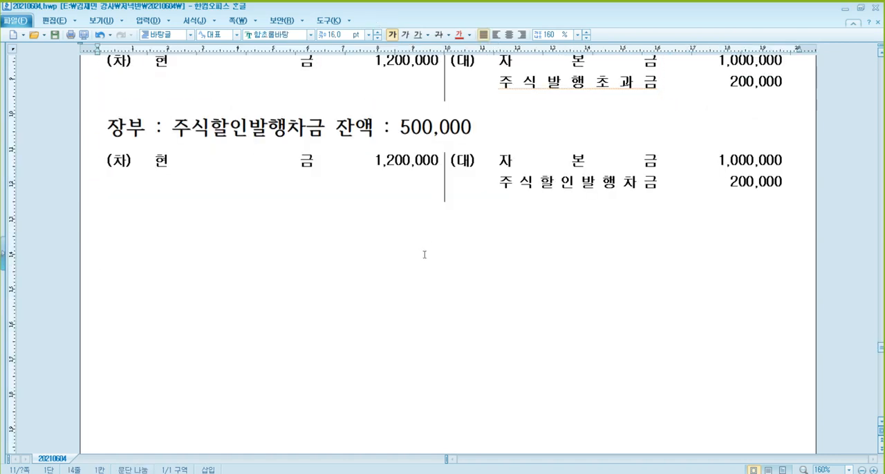
{"action": "type", "text": "* 자본계정과목 이론 문제"}
{"action": "key", "text": "Return"}
Write the first bullet under the theory heading as "- 주,감,자 이익본 것 : 자본잉여금".
{"action": "type", "text": "- "}
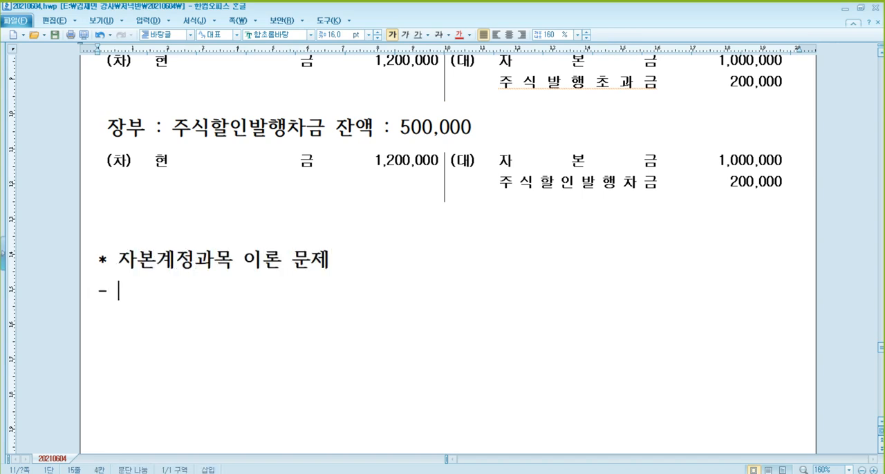
{"action": "type", "text": "주,감,"}
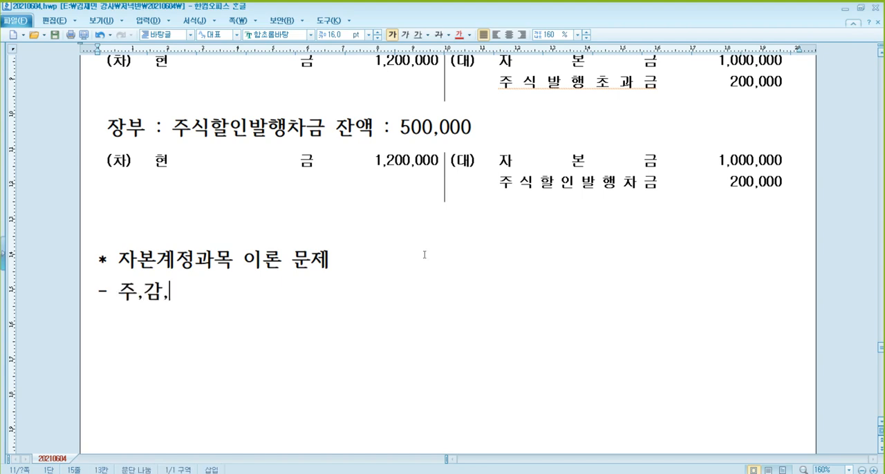
{"action": "type", "text": "자 이익본"}
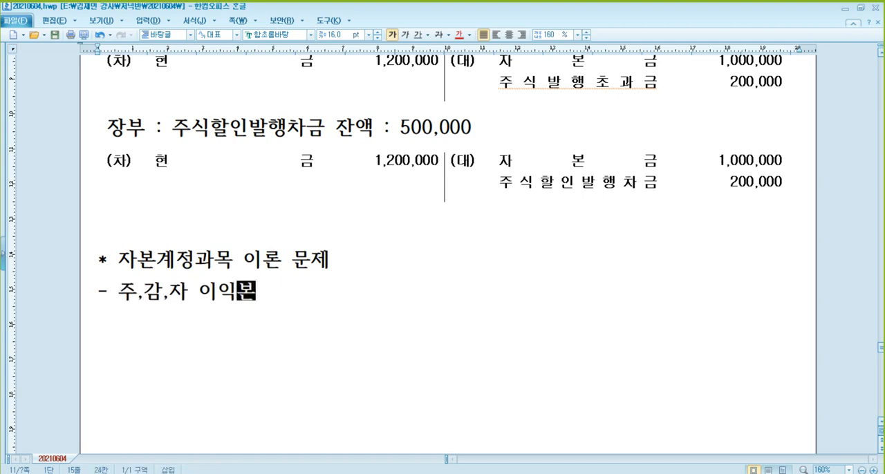
{"action": "type", "text": " 것 : 자본잉여금"}
{"action": "key", "text": "Return"}
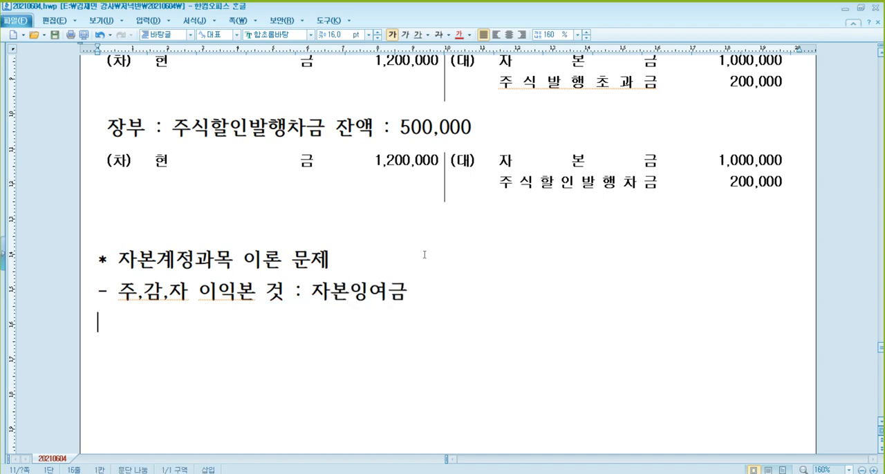
Add the second bullet "- 평가, 환산 : 기타포괄손익누계액".
{"action": "type", "text": "-"}
{"action": "scroll", "coordinate": [498, 250], "scroll_direction": "down", "scroll_amount": 3}
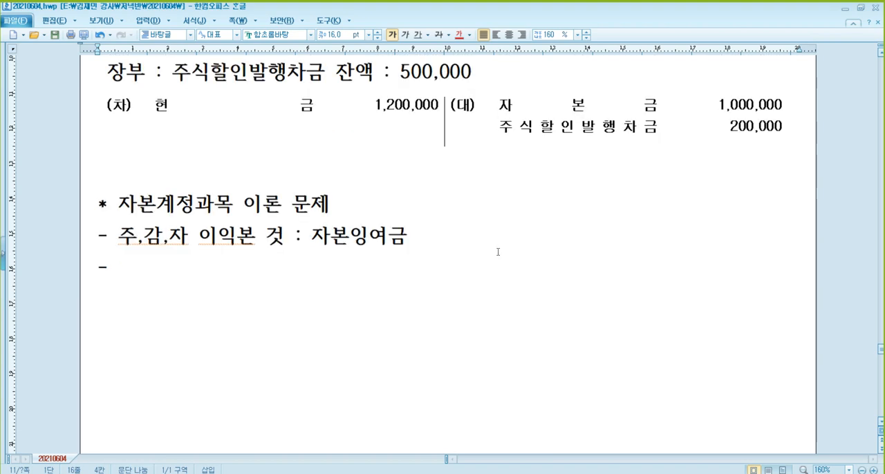
{"action": "type", "text": "평"}
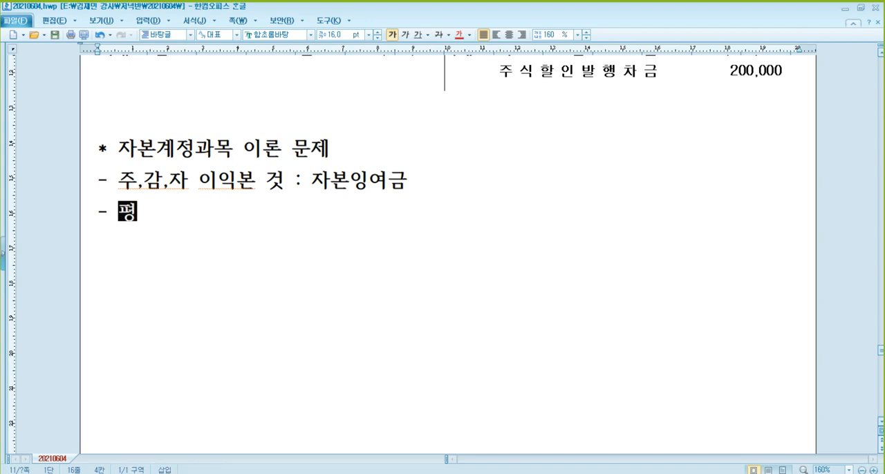
{"action": "type", "text": "가, 환사"}
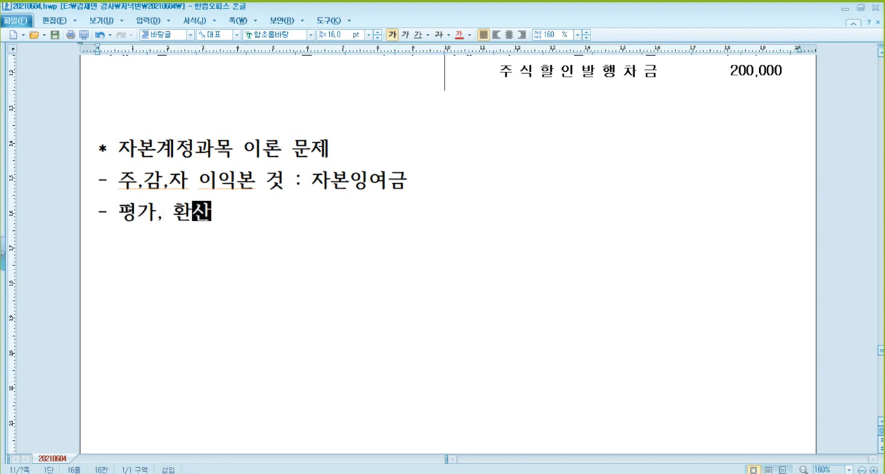
{"action": "type", "text": "ㄴ : 기타포괄손익눅"}
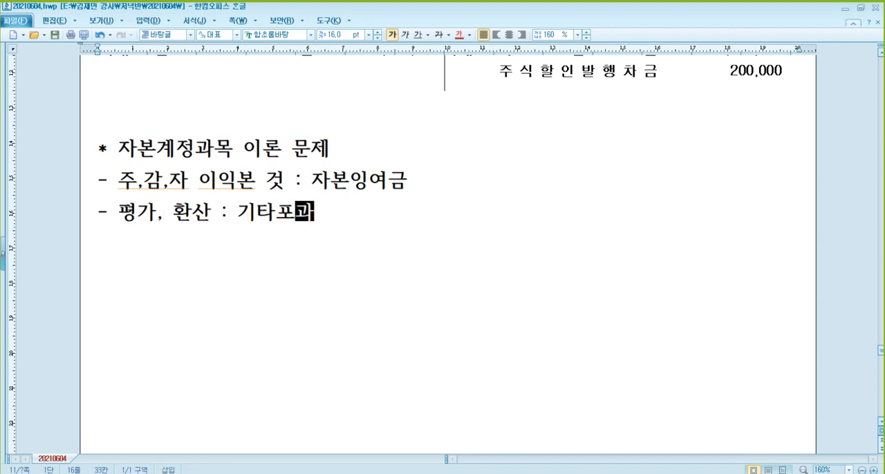
{"action": "type", "text": "ㅖ액"}
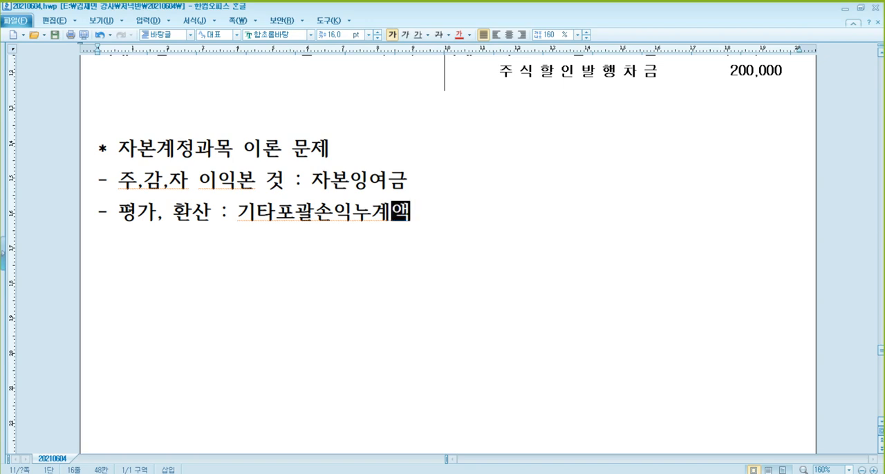
Add the section heading "** 결의일" after a blank line below the bullets.
{"action": "left_click", "coordinate": [410, 274]}
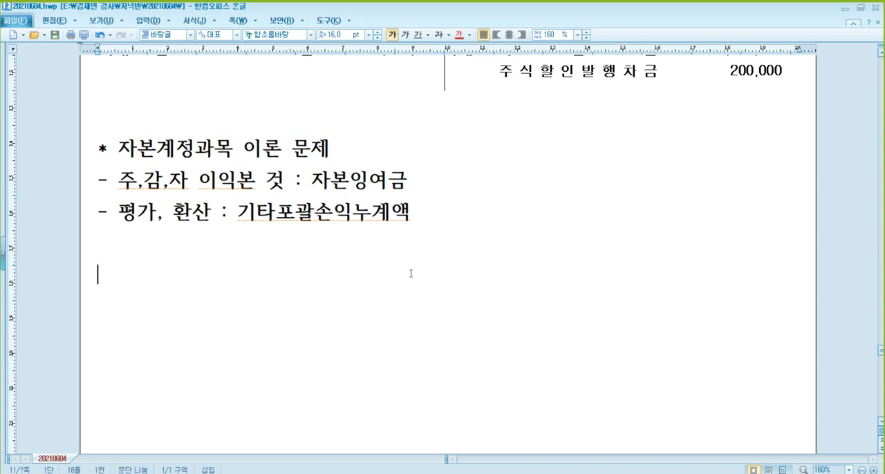
{"action": "type", "text": "* "}
{"action": "type", "text": "결의일"}
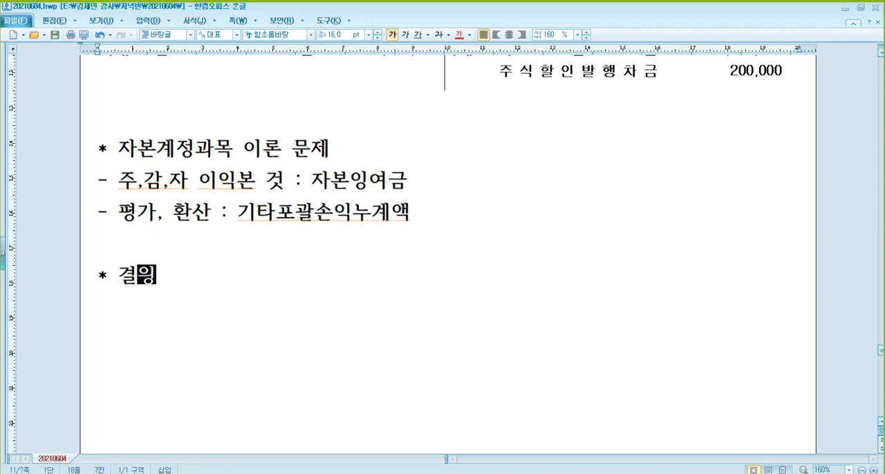
{"action": "key", "text": "Home"}
{"action": "type", "text": "*"}
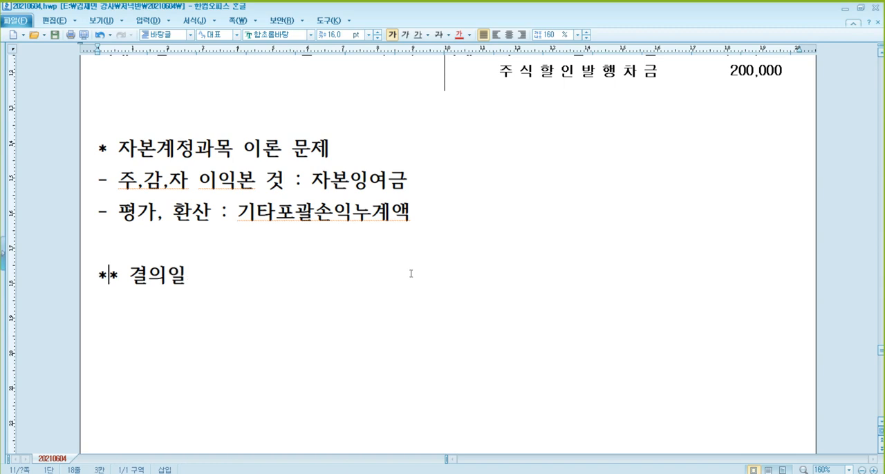
{"action": "key", "text": "End"}
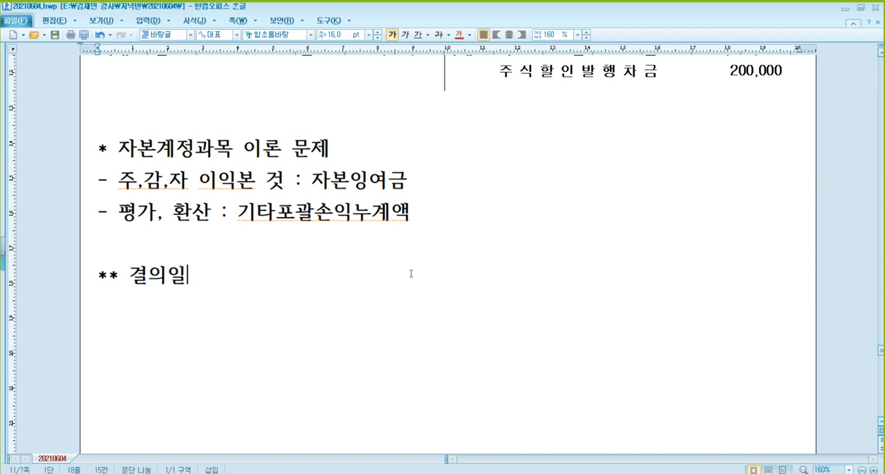
{"action": "scroll", "coordinate": [410, 274], "scroll_direction": "down", "scroll_amount": 3}
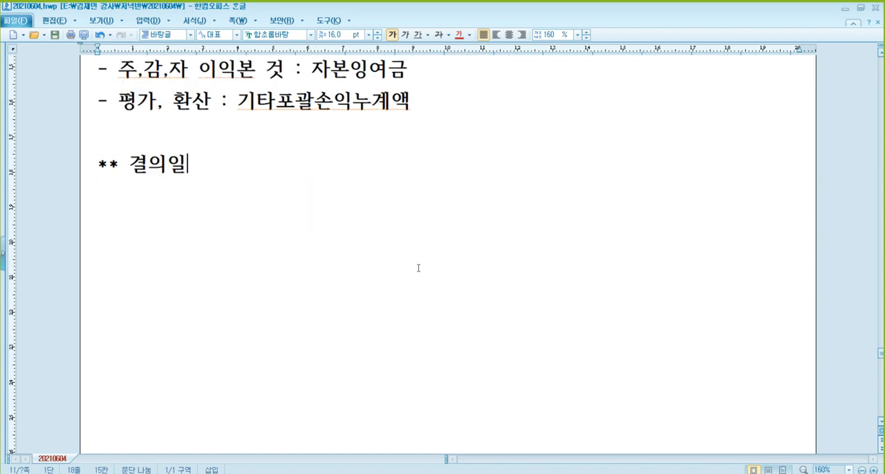
Add the subheading "* 현금배당" under 결의일 and start a new line below it.
{"action": "key", "text": "Return"}
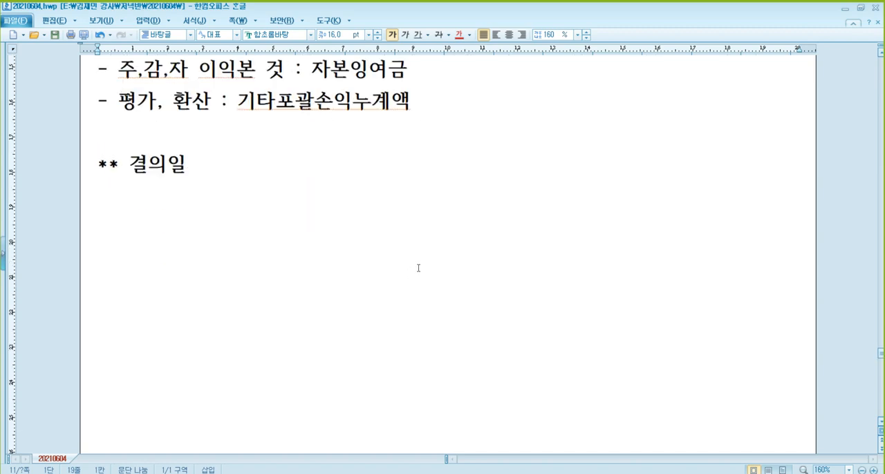
{"action": "type", "text": "* 현금배당"}
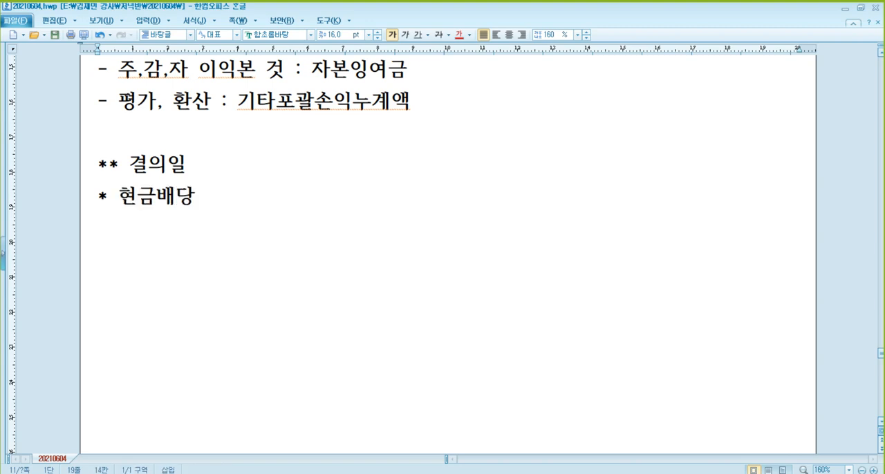
{"action": "key", "text": "Return"}
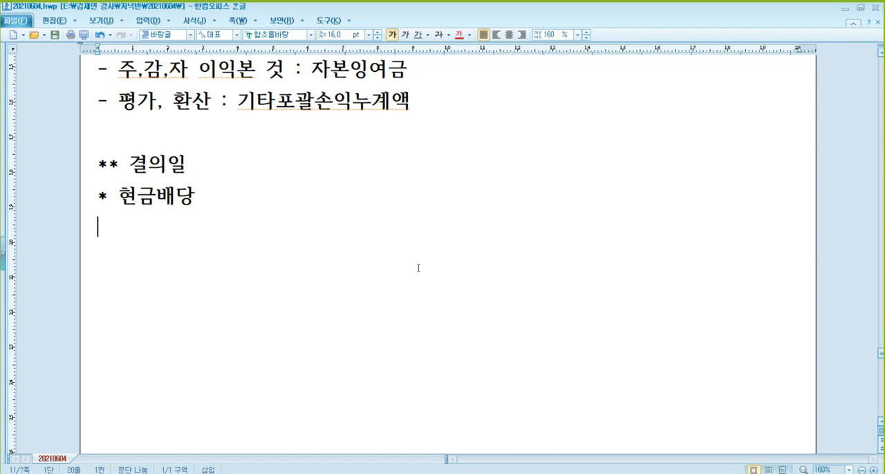
Replace the 결의일 heading and its 현금배당 subheading with the single section heading "** 현금배당".
{"action": "key", "text": "Up"}
{"action": "key", "text": "Up"}
{"action": "key", "text": "shift+End"}
{"action": "key", "text": "shift+Down"}
{"action": "key", "text": "Delete"}
{"action": "type", "text": "** 현금배당"}
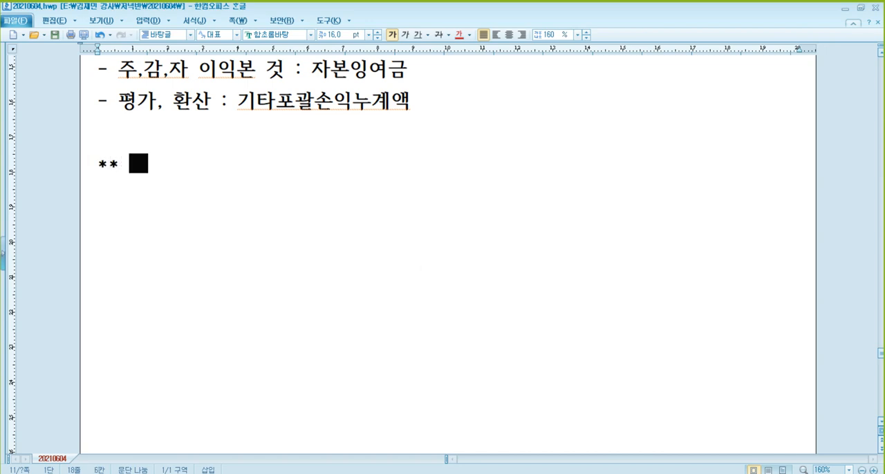
Add the subheading "* 결의일" under 현금배당 and paste the blank (차)/(대) journal entry table below it.
{"action": "key", "text": "Return"}
{"action": "type", "text": "* 결의일"}
{"action": "key", "text": "Return"}
{"action": "type", "text": "(차)\t(대)"}
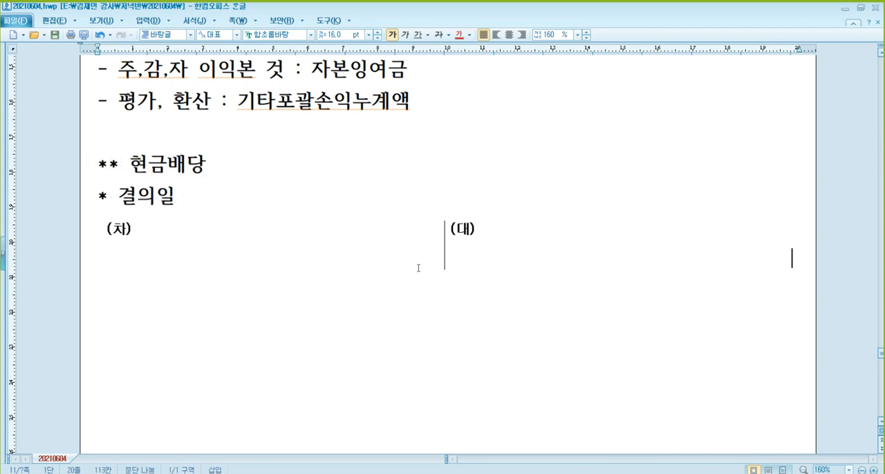
Fill the debit side of the 결의일 entry with 이월이익잉여금 and the amount XXX.
{"action": "left_click", "coordinate": [247, 248]}
{"action": "type", "text": "이월이익이"}
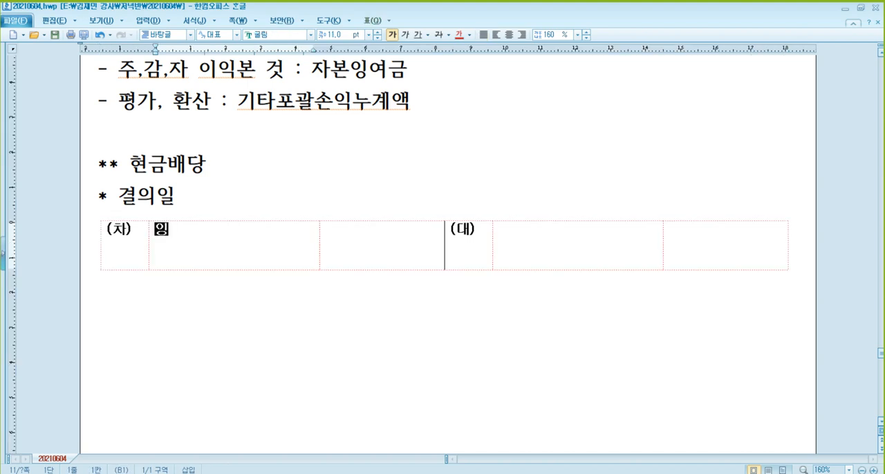
{"action": "type", "text": "잉여금"}
{"action": "key", "text": "Tab"}
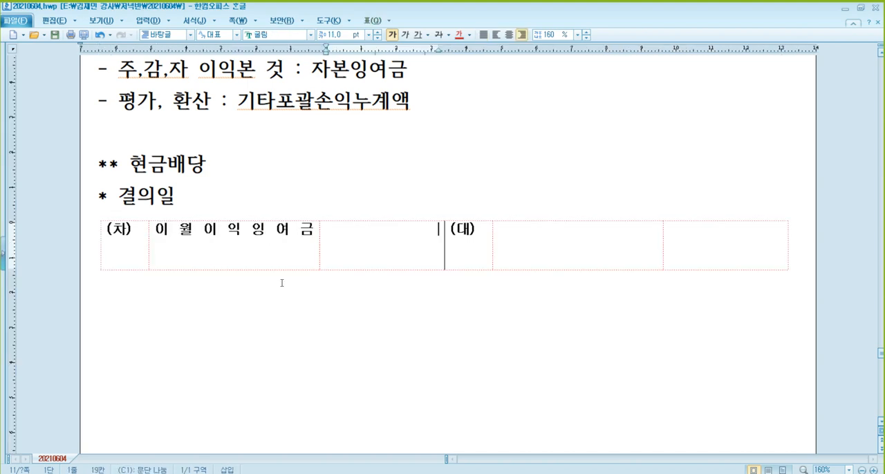
{"action": "type", "text": "XXX"}
Fill the credit side of the 결의일 entry with 미지급배당금 and the amount XXX.
{"action": "key", "text": "Tab"}
{"action": "key", "text": "Tab"}
{"action": "type", "text": "미직급배당금"}
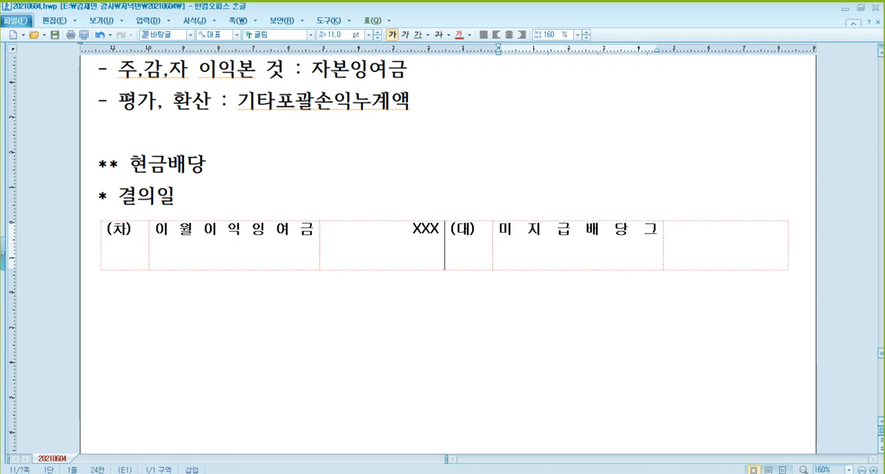
{"action": "key", "text": "Tab"}
{"action": "type", "text": "XXX"}
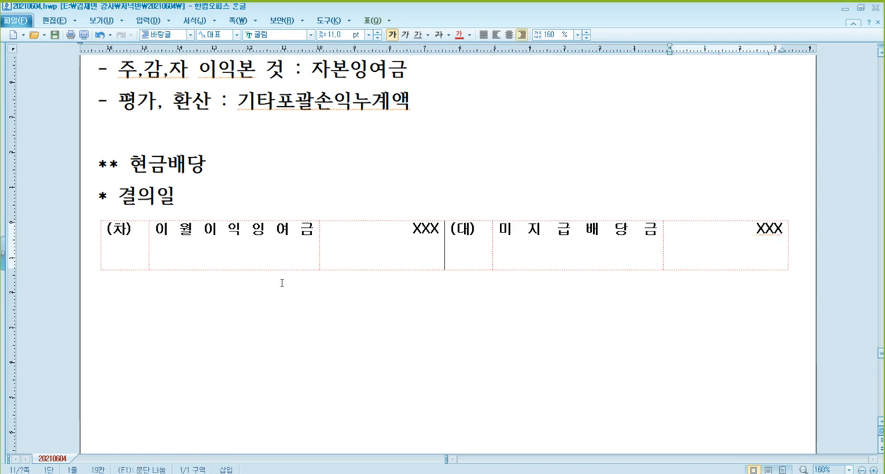
Below the 결의일 entry, add the subheading "* 현금배당 실시" and paste another blank journal entry table.
{"action": "left_click", "coordinate": [281, 283]}
{"action": "type", "text": "*"}
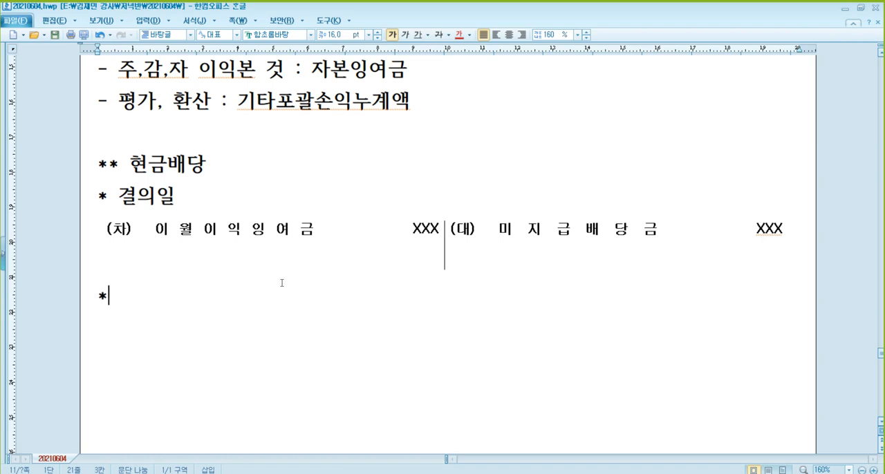
{"action": "type", "text": " 혀현"}
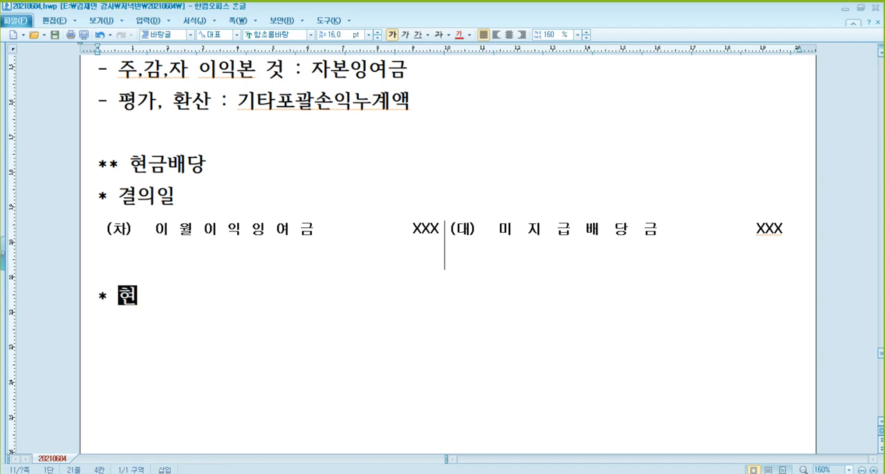
{"action": "type", "text": "금배당 실시"}
{"action": "key", "text": "Return"}
{"action": "type", "text": "(차)\t(대)"}
{"action": "scroll", "coordinate": [308, 275], "scroll_direction": "down", "scroll_amount": 3}
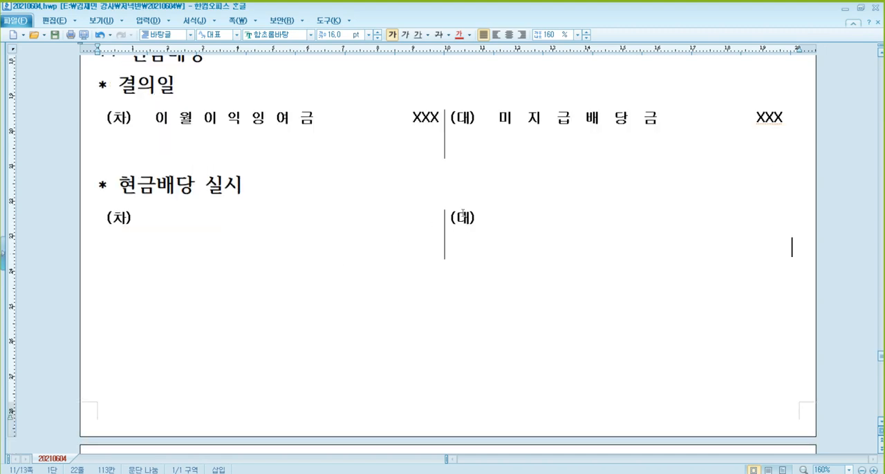
Fill the debit side of the 현금배당 실시 entry with 미지급배당금 and the amount XXX.
{"action": "left_click", "coordinate": [574, 128]}
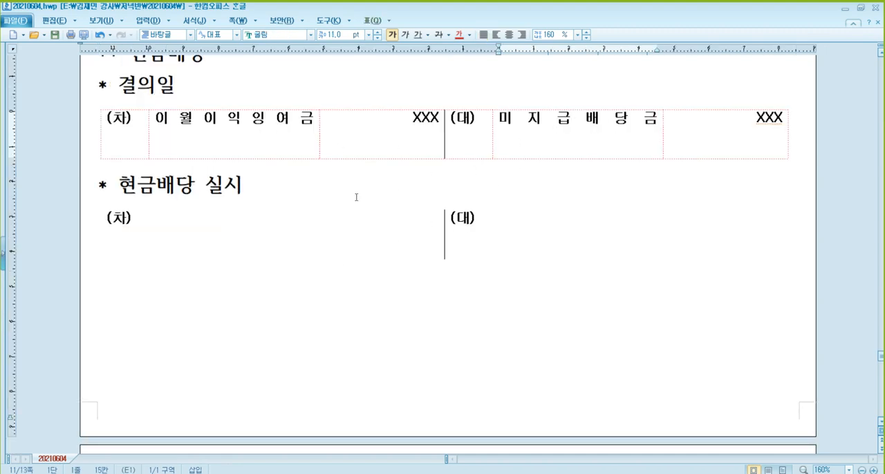
{"action": "left_click", "coordinate": [233, 237]}
{"action": "type", "text": "미지급배당금"}
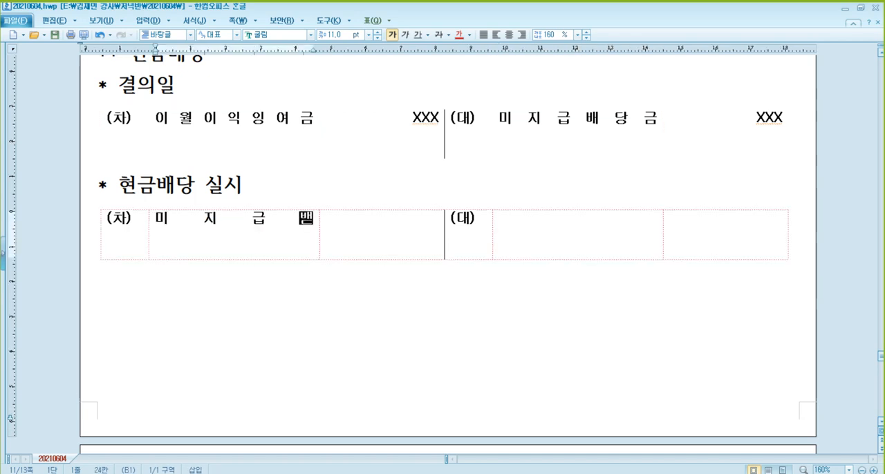
{"action": "key", "text": "Tab"}
{"action": "type", "text": "XXX"}
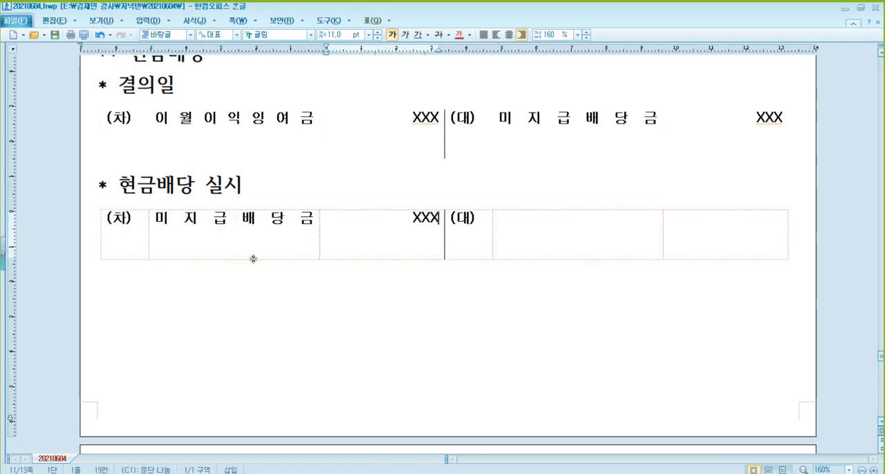
Fill the credit side of the 현금배당 실시 entry with 현금 and the amount XXX.
{"action": "key", "text": "Tab"}
{"action": "key", "text": "Tab"}
{"action": "type", "text": "g"}
{"action": "key", "text": "BackSpace"}
{"action": "type", "text": "현금"}
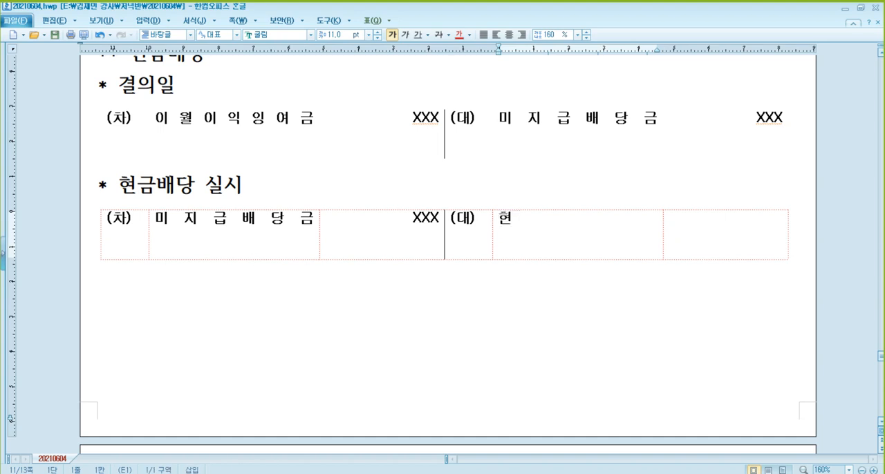
{"action": "key", "text": "Tab"}
{"action": "type", "text": "XXX"}
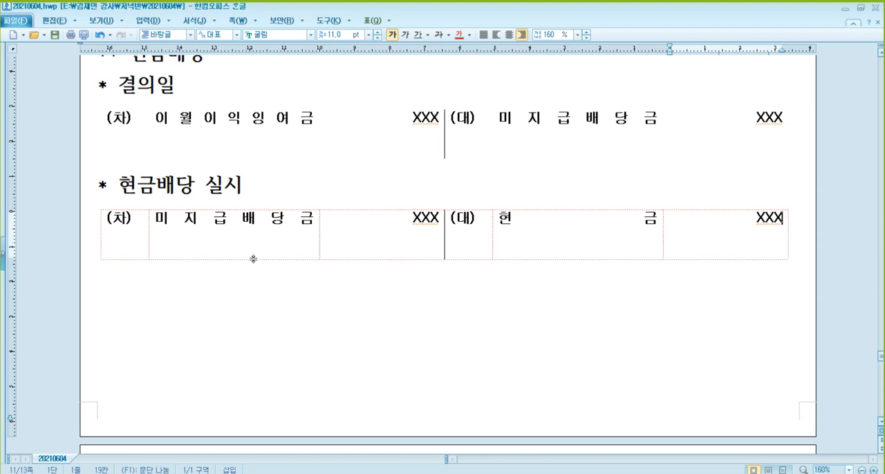
Add the subheading "* 결의일 현금배당 실시" below the second entry and paste a blank journal entry table under it.
{"action": "left_click", "coordinate": [269, 305]}
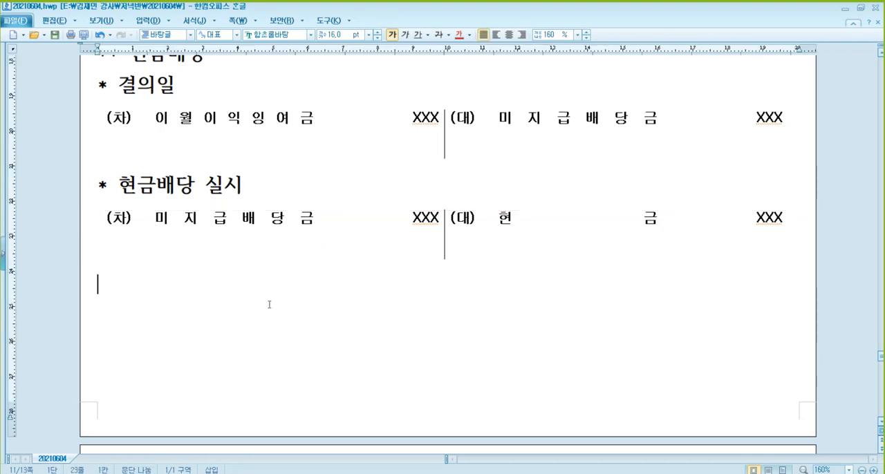
{"action": "type", "text": "* 결으의일 "}
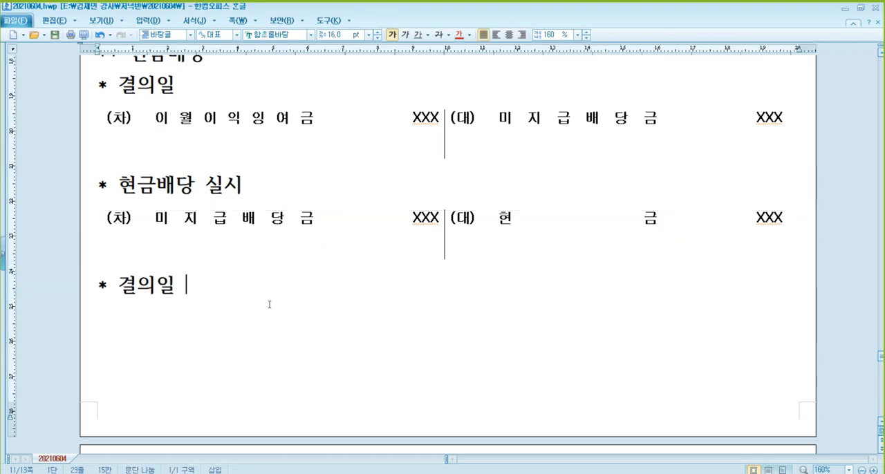
{"action": "type", "text": "현그금배당 실시"}
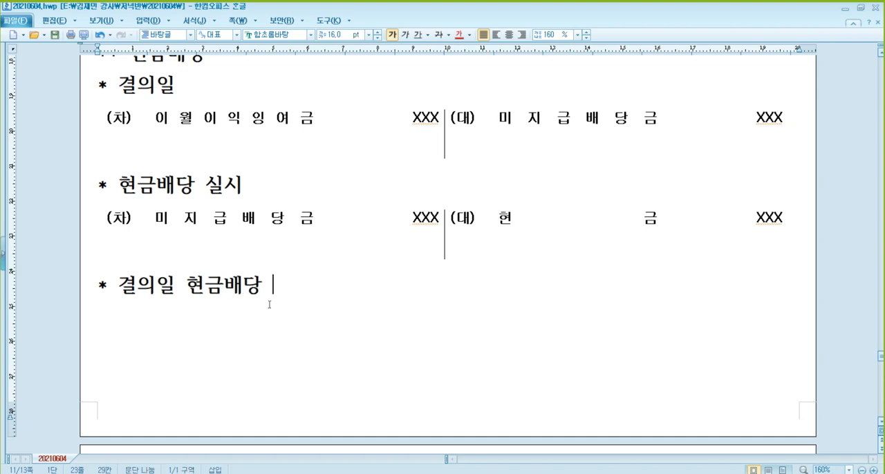
{"action": "key", "text": "Return"}
{"action": "key", "text": "ctrl+v"}
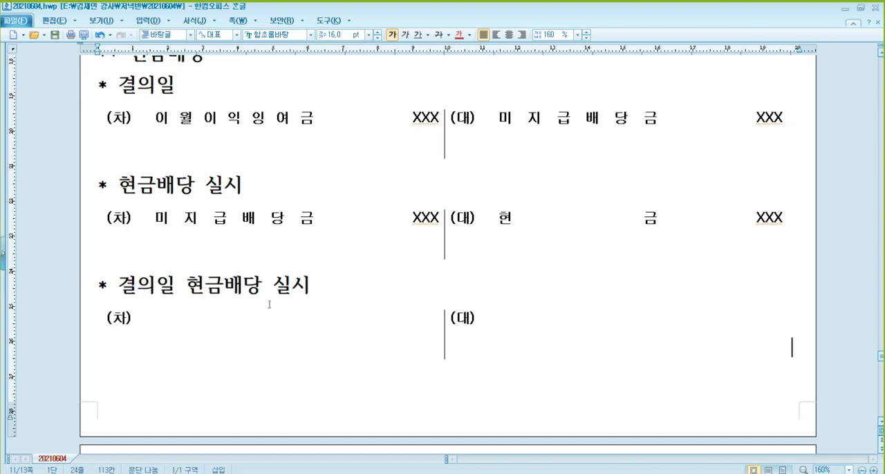
Fill the debit side of the 결의일 현금배당 실시 entry with 이월이익잉여금 and the amount XXX.
{"action": "left_click", "coordinate": [216, 325]}
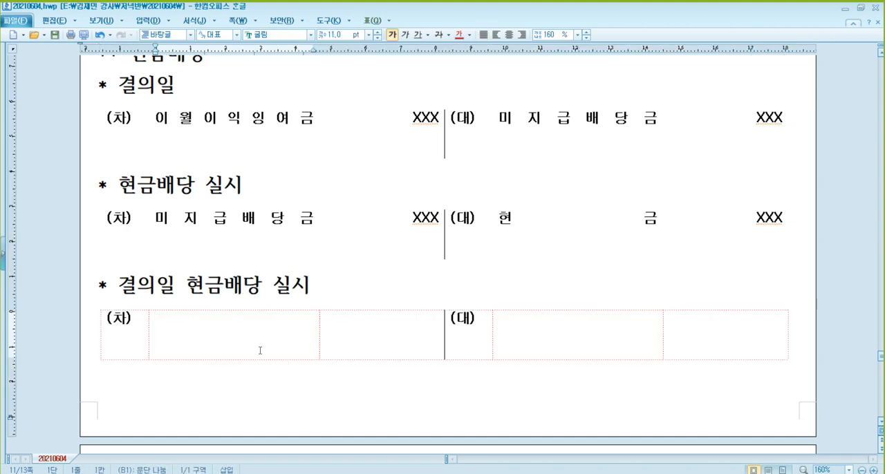
{"action": "type", "text": "이월이익잉역"}
{"action": "type", "text": "금"}
{"action": "key", "text": "Tab"}
{"action": "type", "text": "XXX"}
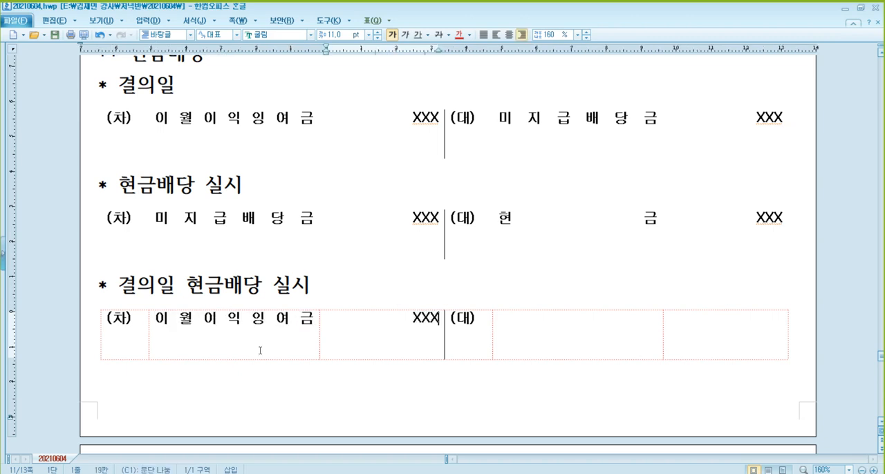
Fill the credit side of the 결의일 현금배당 실시 entry with 현금 and the amount XXX.
{"action": "key", "text": "Tab"}
{"action": "key", "text": "Tab"}
{"action": "type", "text": "현"}
{"action": "key", "text": "BackSpace"}
{"action": "type", "text": "햔"}
{"action": "key", "text": "BackSpace"}
{"action": "key", "text": "BackSpace"}
{"action": "type", "text": "현금 XXX"}
{"action": "key", "text": "BackSpace"}
{"action": "key", "text": "BackSpace"}
{"action": "key", "text": "BackSpace"}
{"action": "key", "text": "BackSpace"}
{"action": "key", "text": "Tab"}
{"action": "type", "text": "XXX"}
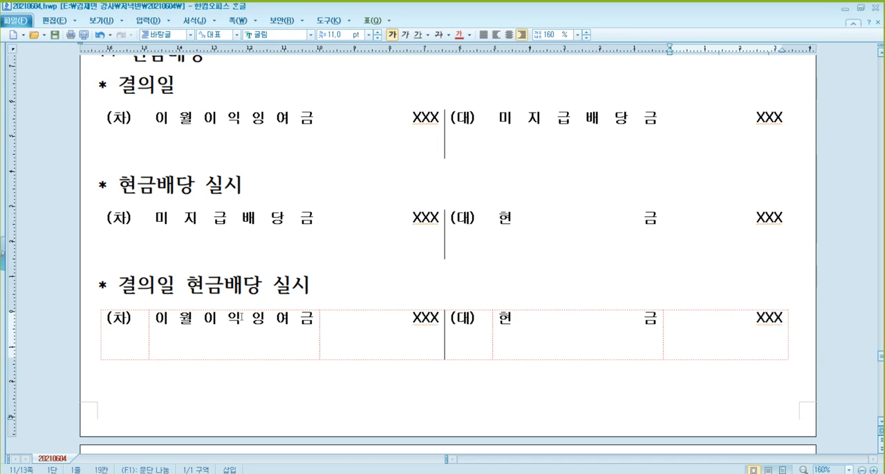
Start the next page of the notes with the section heading "** 주식배당".
{"action": "scroll", "coordinate": [245, 308], "scroll_direction": "up", "scroll_amount": 2}
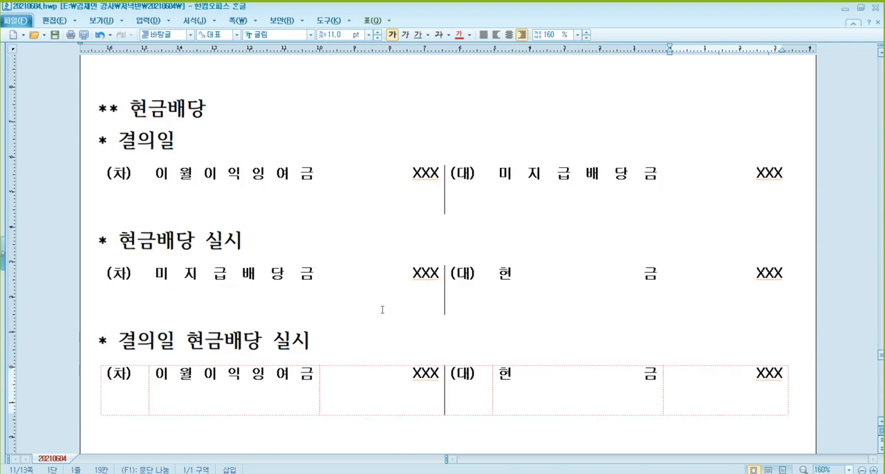
{"action": "scroll", "coordinate": [455, 266], "scroll_direction": "down", "scroll_amount": 2}
{"action": "scroll", "coordinate": [455, 267], "scroll_direction": "up", "scroll_amount": 2}
{"action": "scroll", "coordinate": [317, 325], "scroll_direction": "down", "scroll_amount": 10}
{"action": "left_click", "coordinate": [297, 231]}
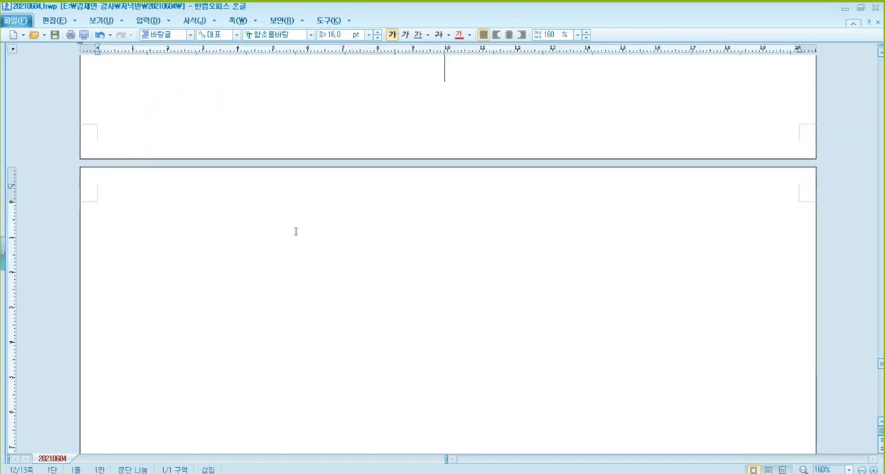
{"action": "scroll", "coordinate": [306, 234], "scroll_direction": "down", "scroll_amount": 2}
{"action": "type", "text": "** 주식배당"}
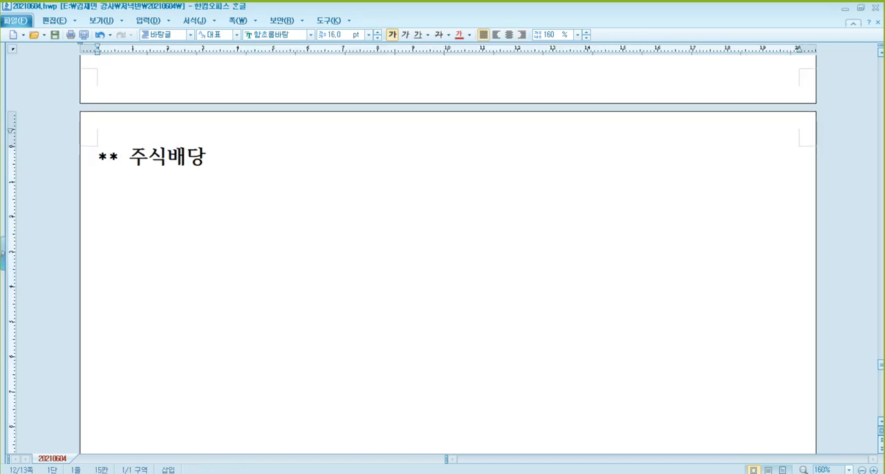
Add the subheading "* 결의일" under 주식배당 and paste a blank journal entry table below it.
{"action": "key", "text": "Return"}
{"action": "type", "text": "* 결의일"}
{"action": "key", "text": "Return"}
{"action": "type", "text": "(차)\t(대)"}
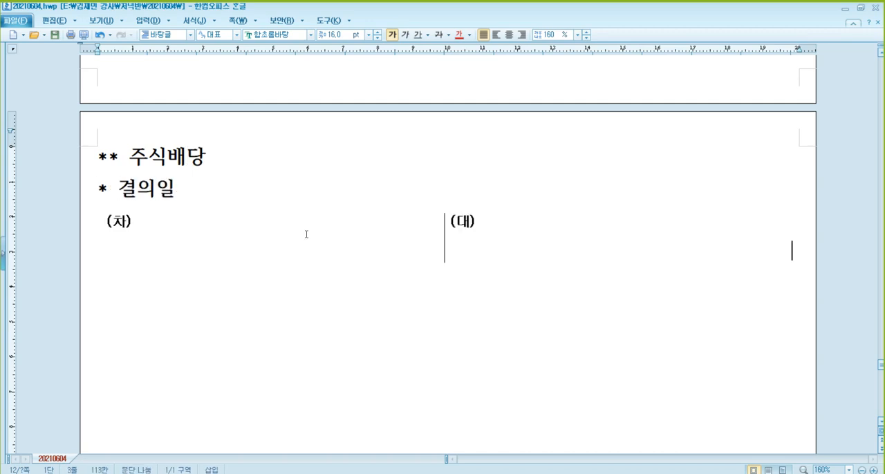
Fill the debit side of the 주식배당 결의일 entry with 이월이익잉여금 and the amount XXX.
{"action": "left_click", "coordinate": [249, 249]}
{"action": "type", "text": "이월이일"}
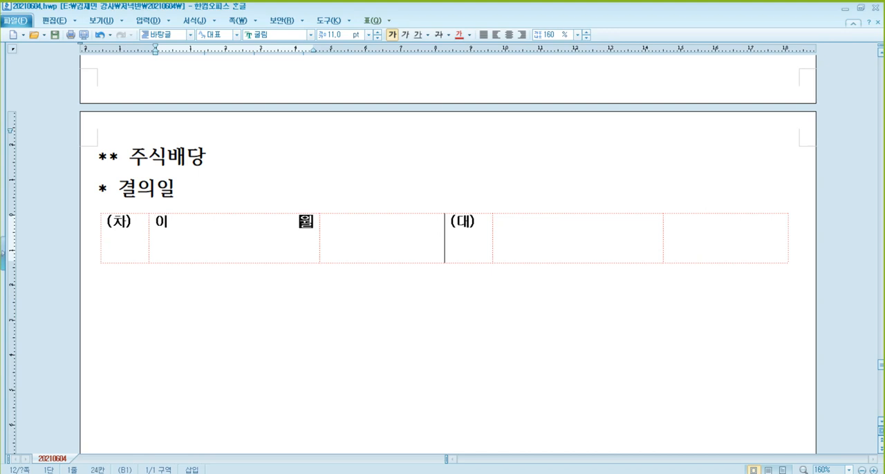
{"action": "key", "text": "BackSpace"}
{"action": "type", "text": "익이이"}
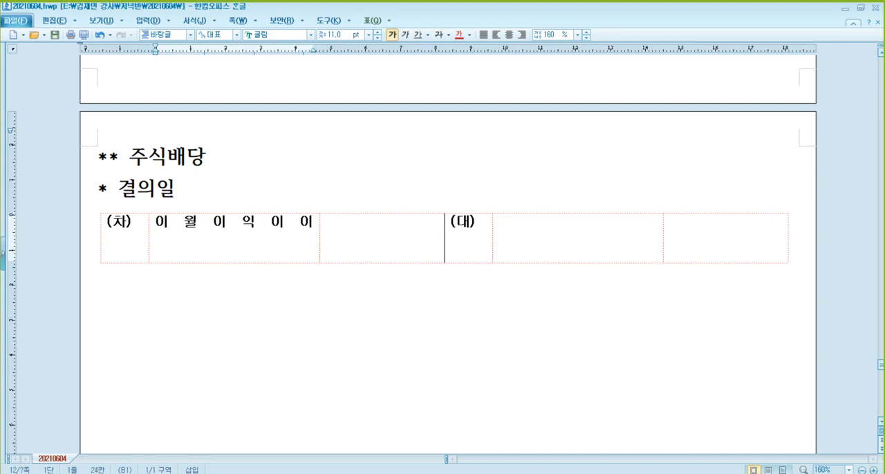
{"action": "key", "text": "BackSpace"}
{"action": "key", "text": "BackSpace"}
{"action": "key", "text": "BackSpace"}
{"action": "type", "text": "잉여금"}
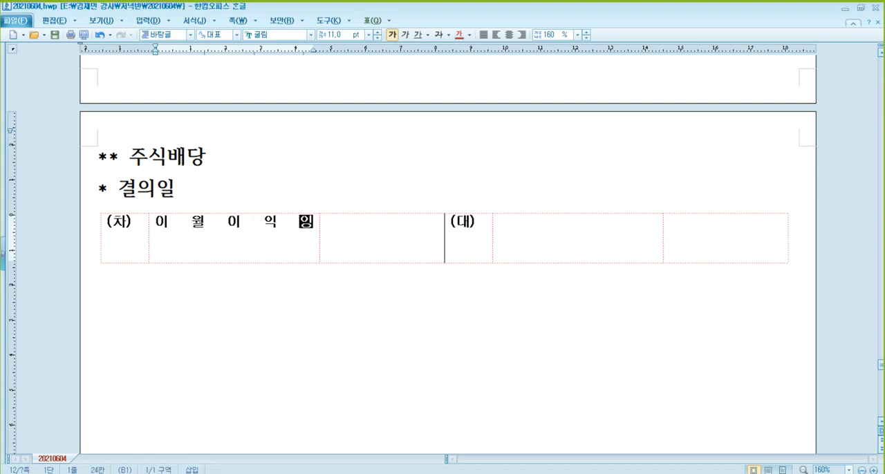
{"action": "key", "text": "Tab"}
{"action": "type", "text": "ㅈXX"}
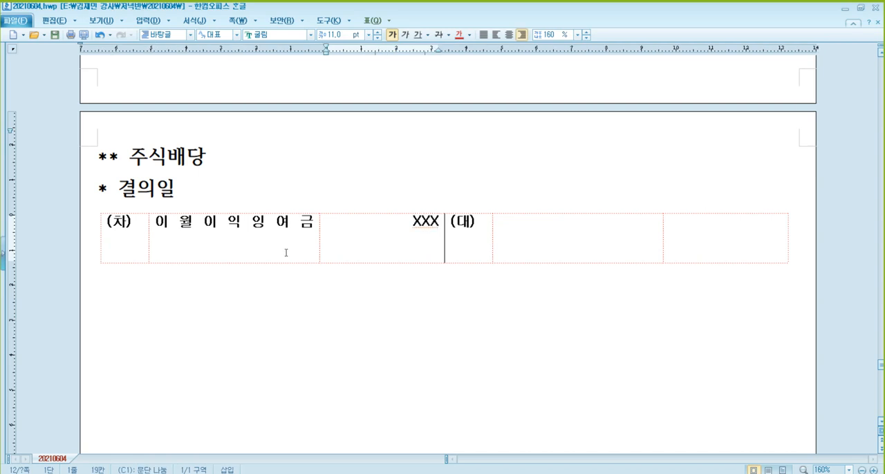
Fill the credit side of the 주식배당 결의일 entry with 미교부주식배당금 and the amount XXX.
{"action": "left_click", "coordinate": [553, 229]}
{"action": "type", "text": "alryqn"}
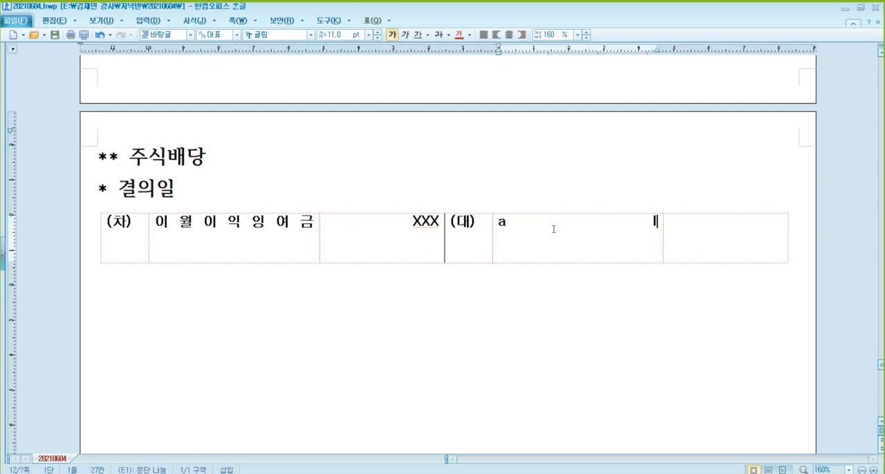
{"action": "key", "text": "BackSpace"}
{"action": "key", "text": "BackSpace"}
{"action": "key", "text": "BackSpace"}
{"action": "key", "text": "BackSpace"}
{"action": "key", "text": "BackSpace"}
{"action": "key", "text": "BackSpace"}
{"action": "type", "text": "미"}
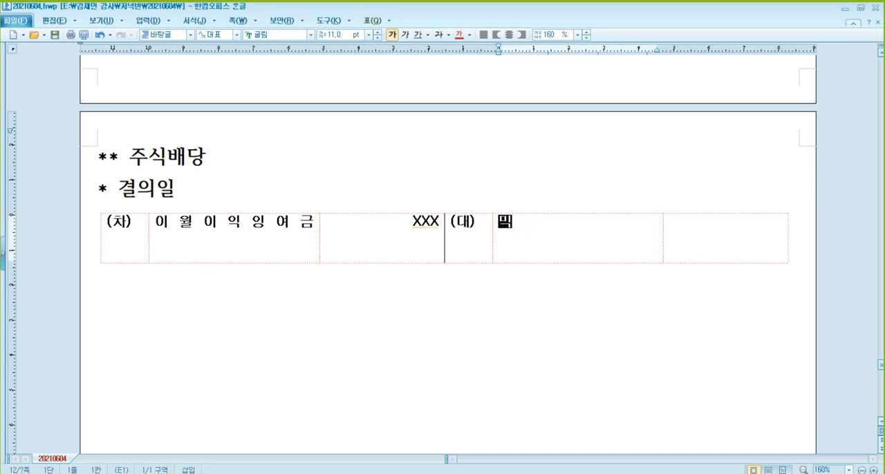
{"action": "type", "text": "교부주식배당금"}
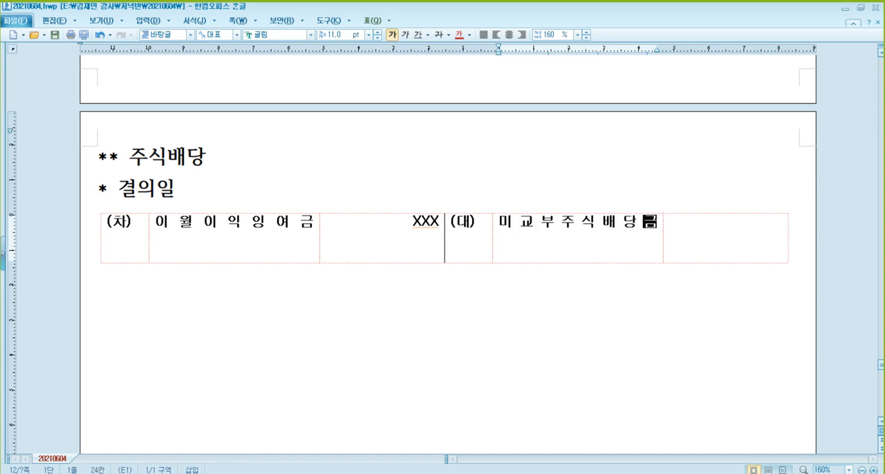
{"action": "key", "text": "Tab"}
{"action": "type", "text": "XXX"}
{"action": "key", "text": "Down"}
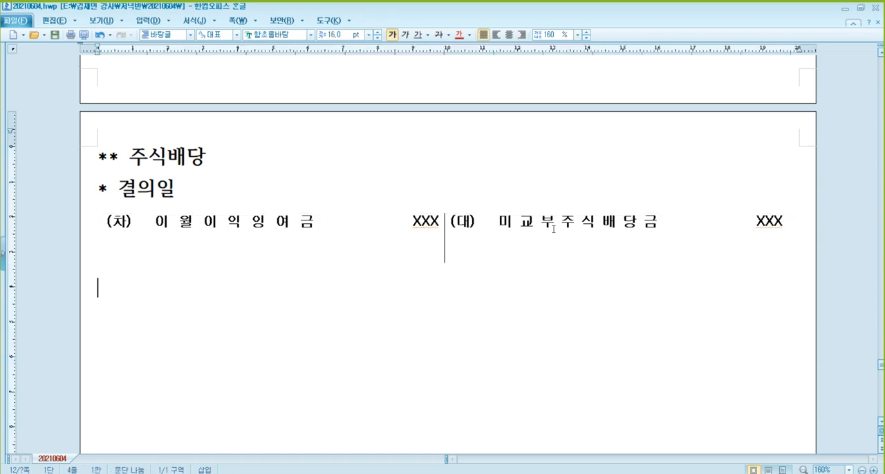
Add the subheading "* 주식배당 실시" below the stock dividend entry and paste a blank journal entry table under it.
{"action": "type", "text": "* "}
{"action": "type", "text": "wntlrq"}
{"action": "key", "text": "BackSpace"}
{"action": "key", "text": "BackSpace"}
{"action": "key", "text": "BackSpace"}
{"action": "key", "text": "BackSpace"}
{"action": "key", "text": "BackSpace"}
{"action": "key", "text": "BackSpace"}
{"action": "key", "text": "Hangul"}
{"action": "type", "text": "주식배당 시"}
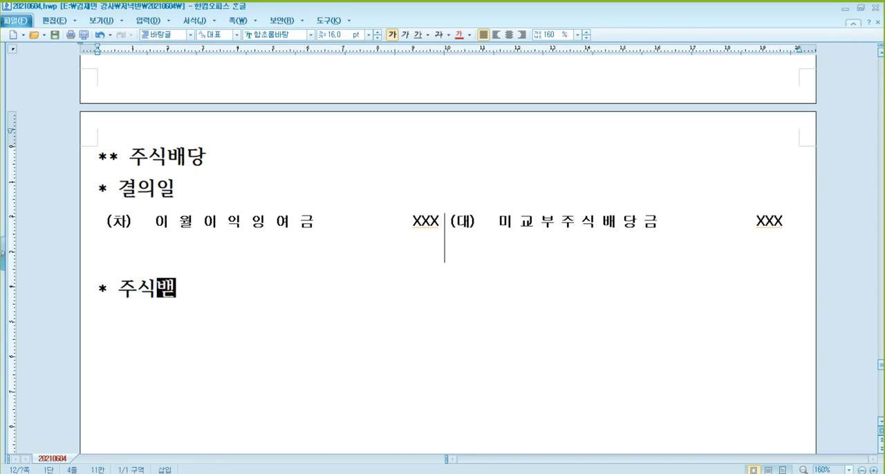
{"action": "type", "text": "ㄹ시"}
{"action": "key", "text": "Return"}
{"action": "type", "text": "(차)\t(대)"}
{"action": "scroll", "coordinate": [559, 221], "scroll_direction": "down", "scroll_amount": 2}
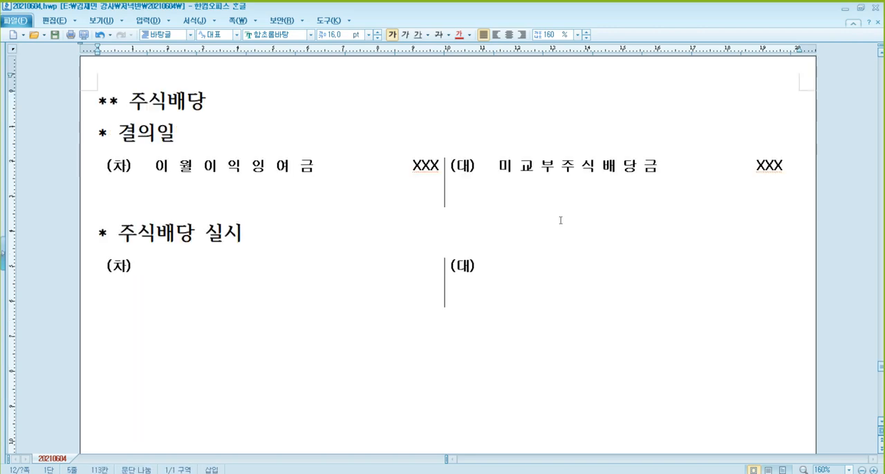
Fill the debit side of the 주식배당 실시 entry with 미교부주식배당금 and the amount XXX.
{"action": "left_click", "coordinate": [551, 114]}
{"action": "left_click", "coordinate": [219, 217]}
{"action": "type", "text": "미교부주식배당금"}
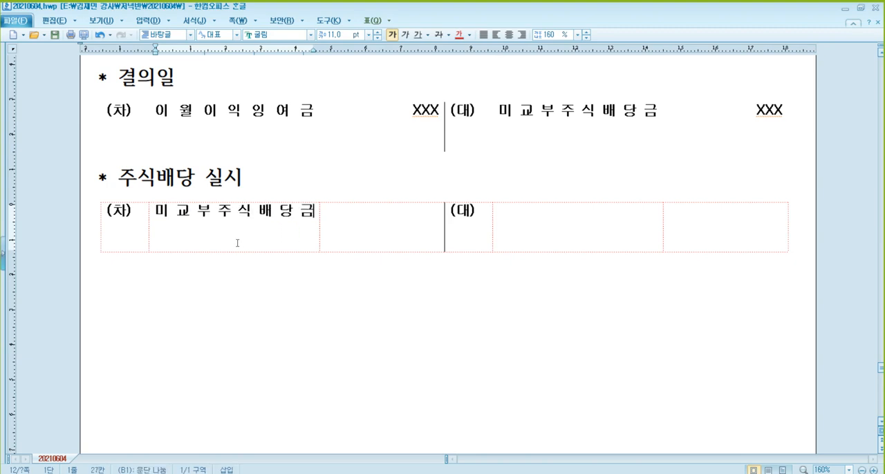
{"action": "key", "text": "Tab"}
{"action": "type", "text": "XXX"}
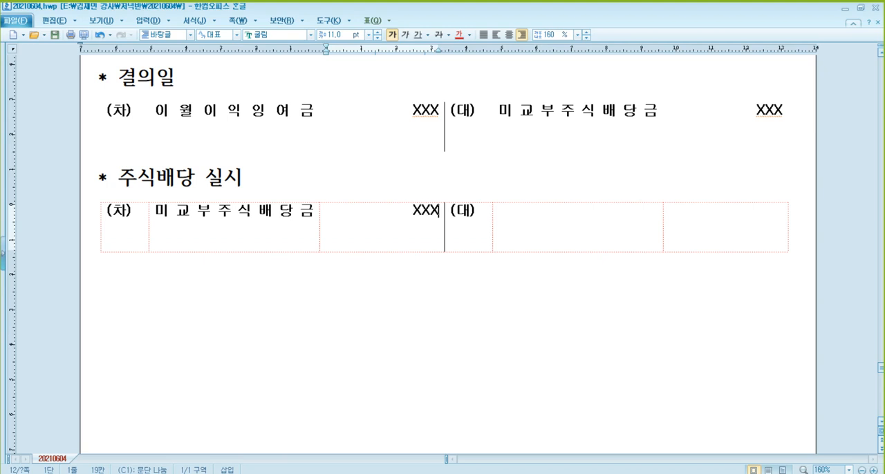
Fill the credit side of the 주식배당 실시 entry with 자본금 and the amount XXX.
{"action": "key", "text": "Tab"}
{"action": "key", "text": "Tab"}
{"action": "type", "text": "자본금"}
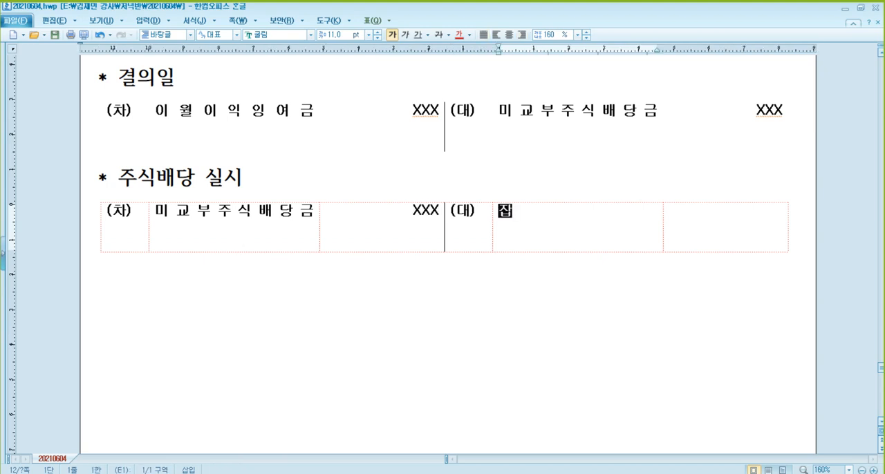
{"action": "key", "text": "Tab"}
{"action": "type", "text": "XXX"}
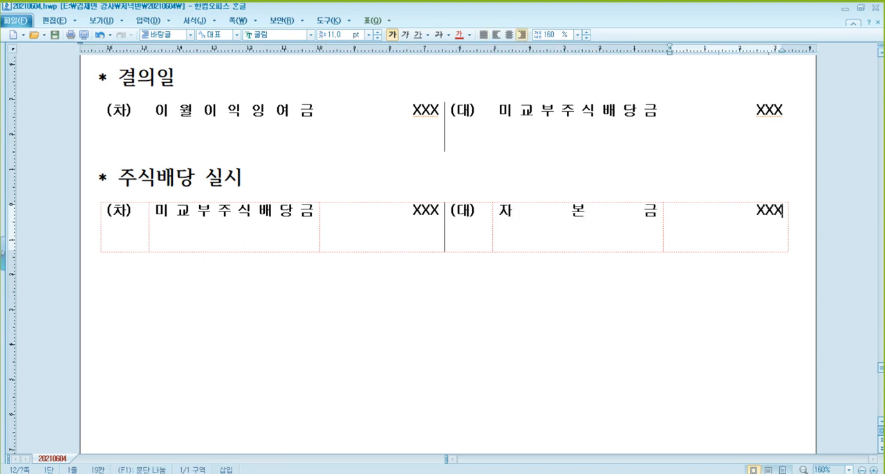
Add the subheading "* 결의일 주식배당 실시" below that entry and paste a blank journal entry table under it.
{"action": "key", "text": "ctrl+Page_Down"}
{"action": "type", "text": "* ru"}
{"action": "key", "text": "BackSpace"}
{"action": "key", "text": "BackSpace"}
{"action": "key", "text": "Hangul"}
{"action": "type", "text": "결의일 주식배다"}
{"action": "type", "text": "ㅇ 실시"}
{"action": "key", "text": "Return"}
{"action": "key", "text": "ctrl+v"}
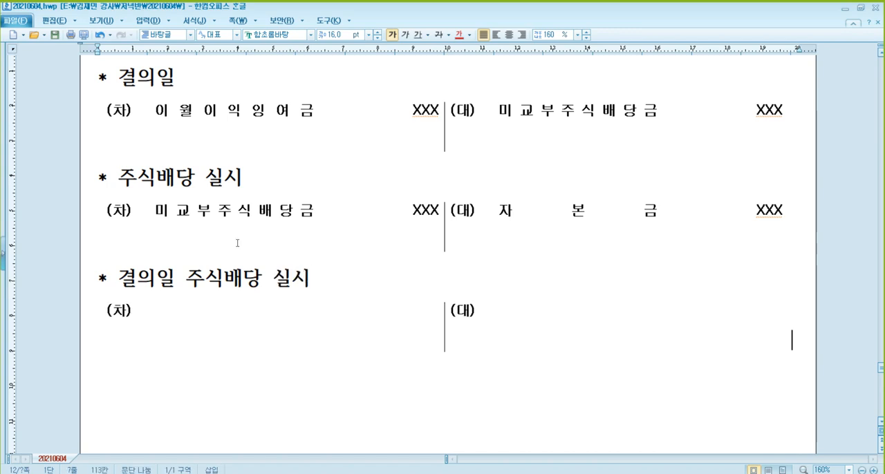
Fill the debit side of the 결의일 주식배당 실시 entry with 이월이익잉여금 and the amount XXX.
{"action": "left_click", "coordinate": [185, 338]}
{"action": "type", "text": "잉"}
{"action": "type", "text": "월이익잉여"}
{"action": "type", "text": "금"}
{"action": "key", "text": "Tab"}
{"action": "type", "text": "XXX"}
Fill the credit side of the 결의일 주식배당 실시 entry with 자본금 and the amount XXX.
{"action": "key", "text": "Tab"}
{"action": "key", "text": "Tab"}
{"action": "type", "text": "자본금"}
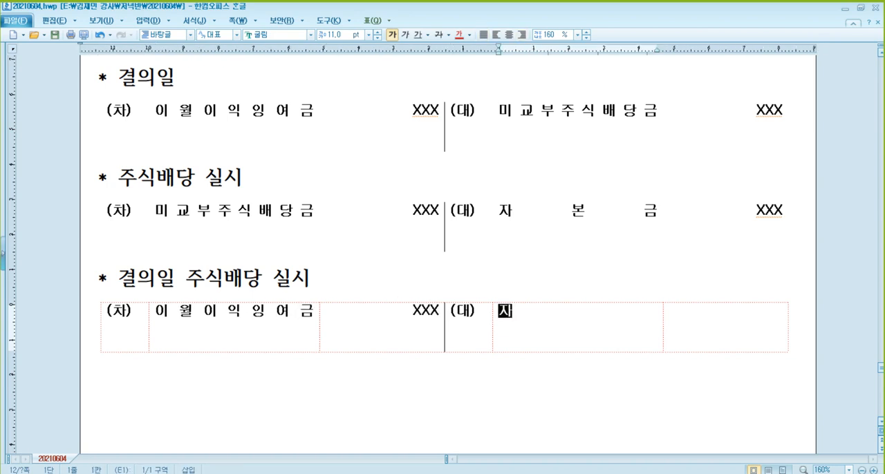
{"action": "key", "text": "Tab"}
{"action": "type", "text": "XXX"}
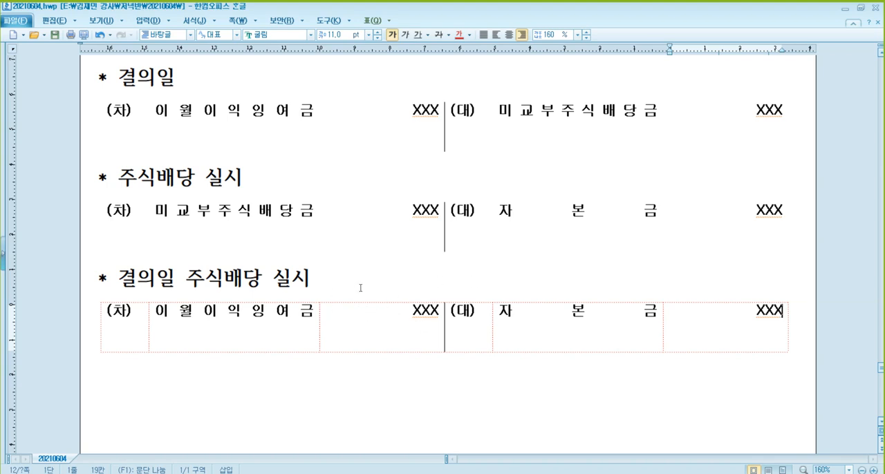
Add the heading "** 배당 수령" with the subheading "* 현금배당 수령" below the 결의일 주식배당 실시 entry.
{"action": "scroll", "coordinate": [368, 260], "scroll_direction": "down", "scroll_amount": 4}
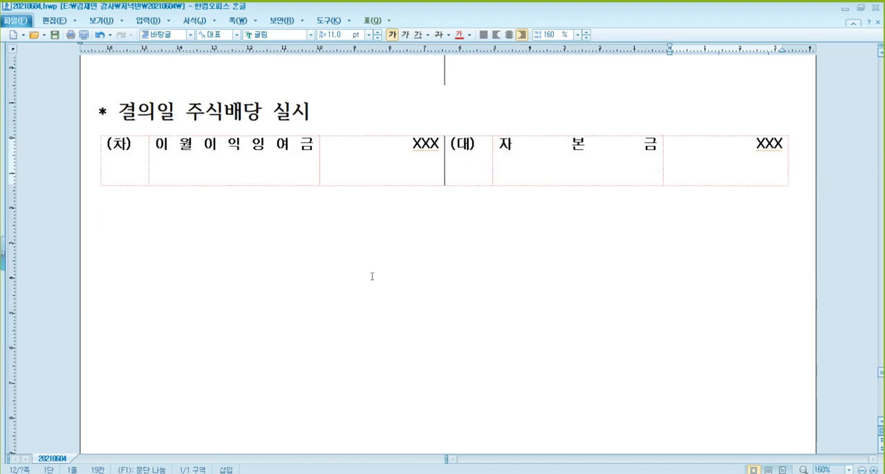
{"action": "left_click", "coordinate": [335, 251]}
{"action": "type", "text": "*"}
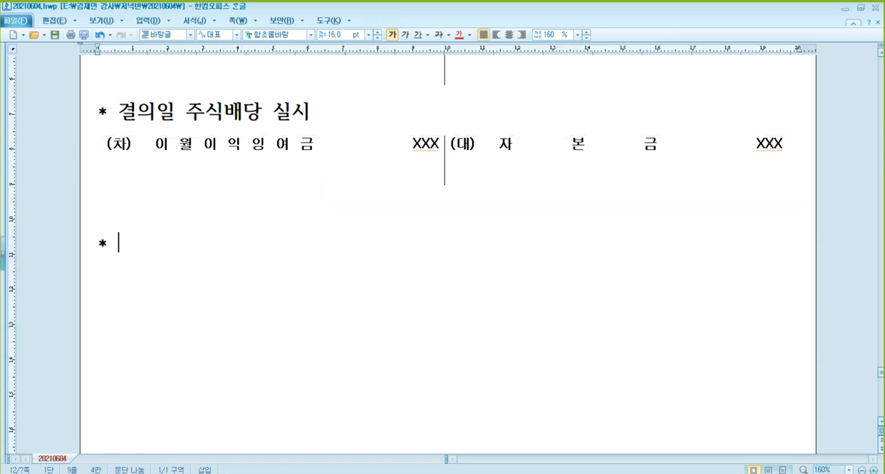
{"action": "key", "text": "BackSpace"}
{"action": "key", "text": "BackSpace"}
{"action": "type", "text": "*"}
{"action": "type", "text": " q"}
{"action": "key", "text": "BackSpace"}
{"action": "type", "text": "배당 수령"}
{"action": "key", "text": "Return"}
{"action": "type", "text": "* "}
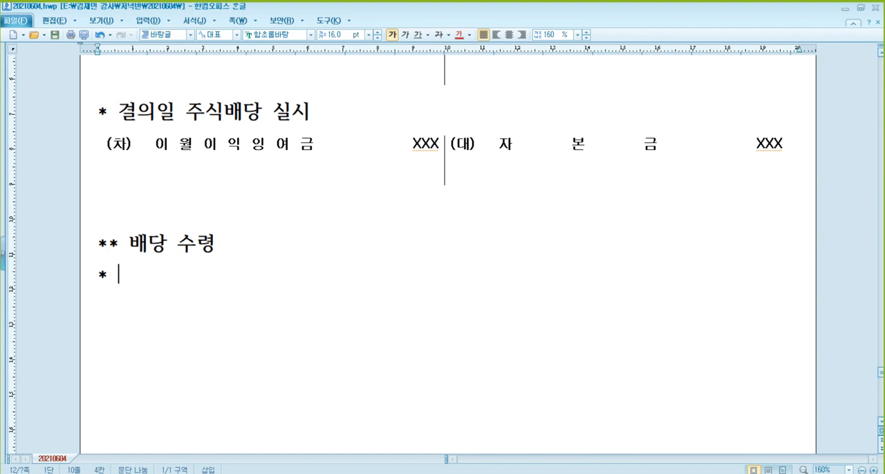
{"action": "type", "text": "혀ㄴ금배당 술"}
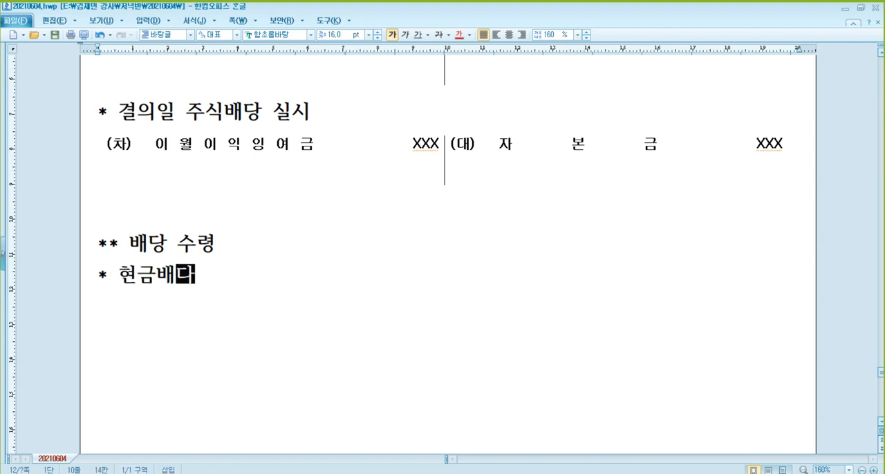
{"action": "type", "text": "ㅕㅇ"}
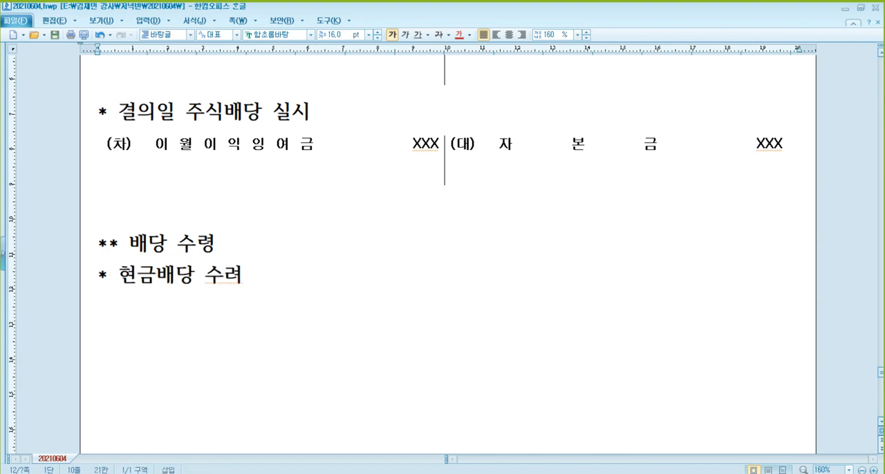
{"action": "scroll", "coordinate": [400, 265], "scroll_direction": "down", "scroll_amount": 2}
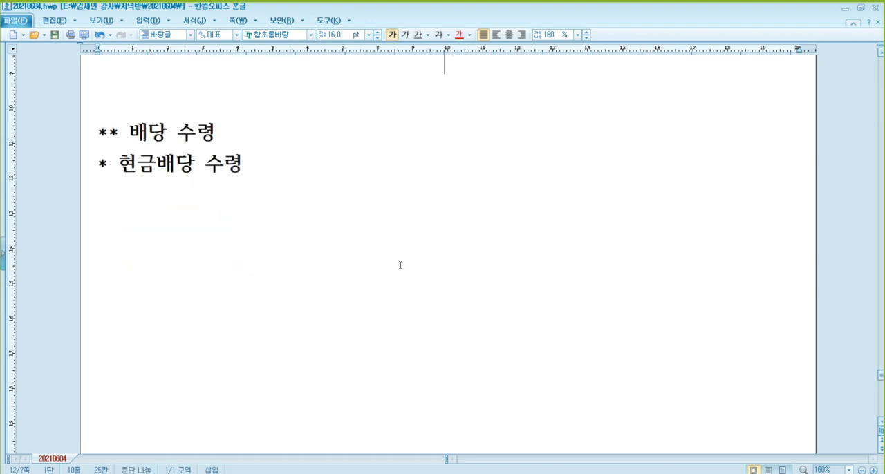
Turn the 현금배당 수령 line into a "**" heading and delete the "** 배당 수령" line above it.
{"action": "key", "text": "Return"}
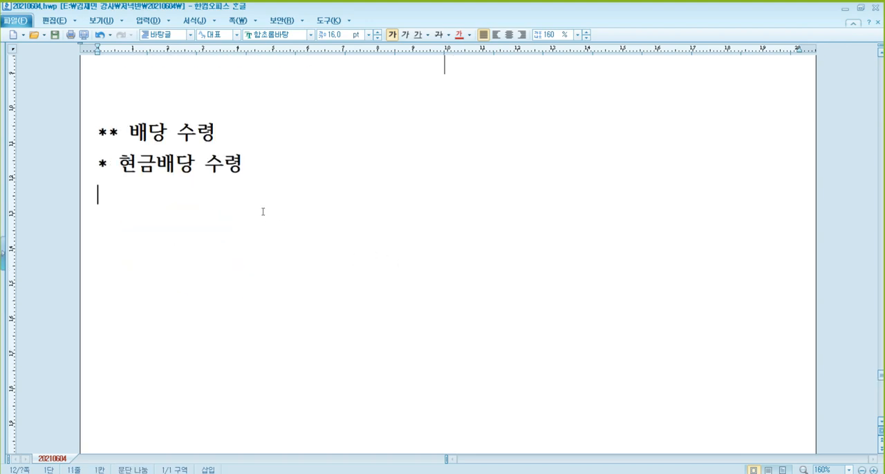
{"action": "key", "text": "Up"}
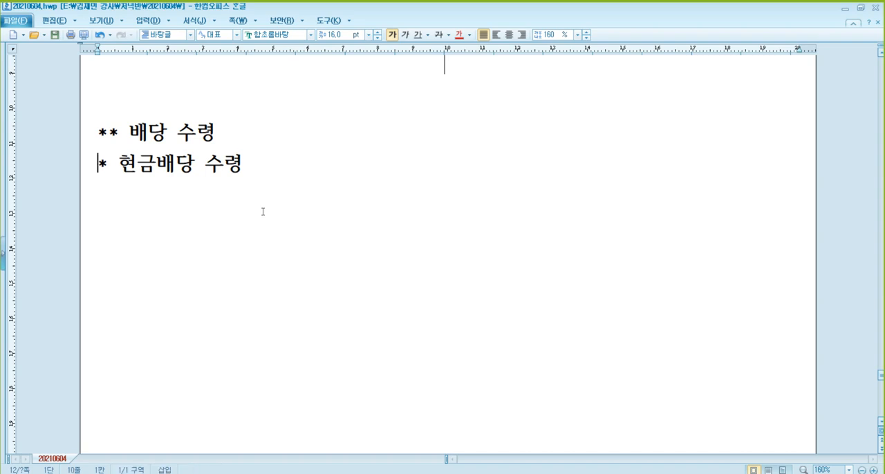
{"action": "type", "text": "*"}
{"action": "key", "text": "Up"}
{"action": "key", "text": "Home"}
{"action": "key", "text": "ctrl+y"}
Add the subheading "* 결의일" under 현금배당 수령 and paste a blank journal entry table below it.
{"action": "key", "text": "Down"}
{"action": "type", "text": "* 결의일"}
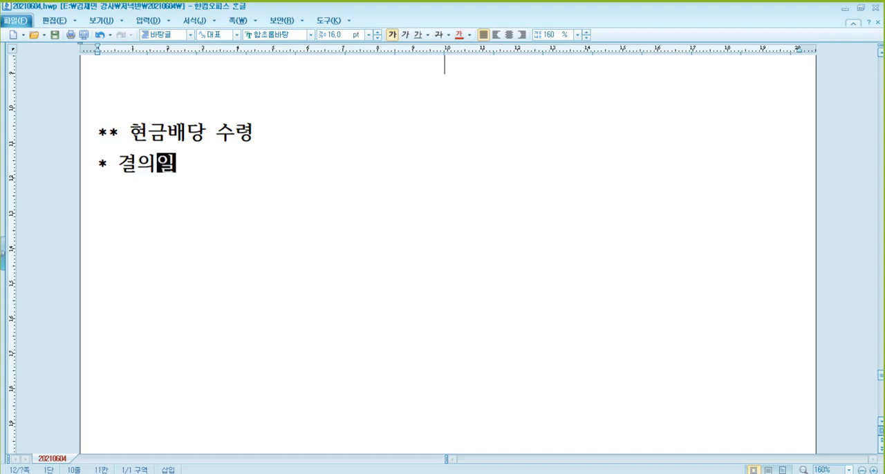
{"action": "key", "text": "Return"}
{"action": "key", "text": "ctrl+v"}
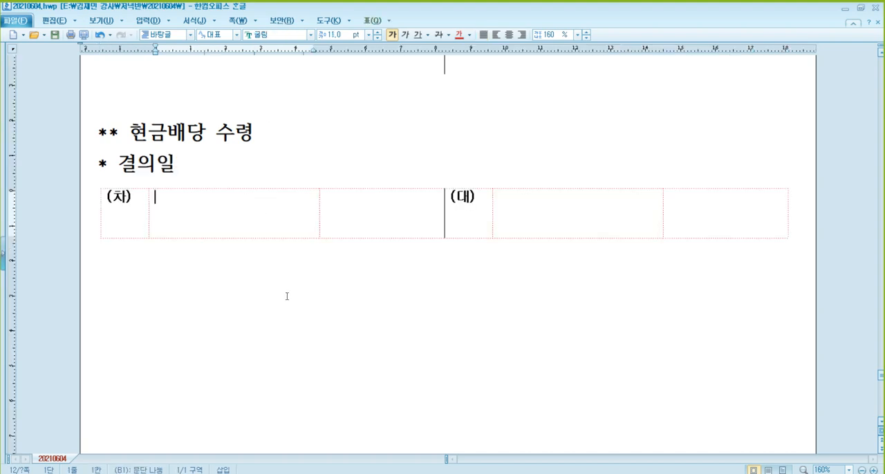
Fill the debit side of the 현금배당 수령 결의일 entry with 미수금, (A) beneath it, and the amount XXX.
{"action": "type", "text": "미수금"}
{"action": "key", "text": "Tab"}
{"action": "type", "text": "XXX"}
{"action": "key", "text": "Home"}
{"action": "key", "text": "Left"}
{"action": "key", "text": "Return"}
{"action": "type", "text": "(A)"}
Fill the credit side of the 현금배당 수령 결의일 entry with 배당금수익 and the amount XXX.
{"action": "left_click", "coordinate": [561, 214]}
{"action": "type", "text": "배당금수익"}
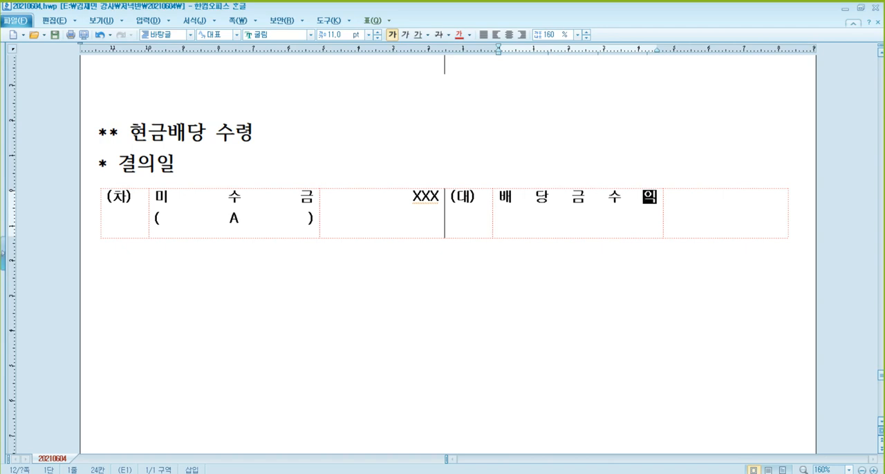
{"action": "key", "text": "Tab"}
{"action": "type", "text": "XXX"}
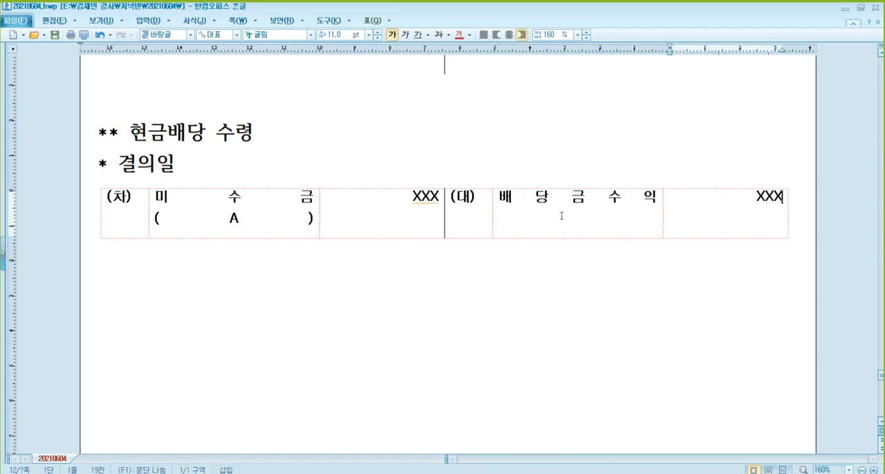
Write the note "*** 정기배당, 중간배당 : 배당금수익 (not.중간배당금)" below the 결의일 entry.
{"action": "key", "text": "Down"}
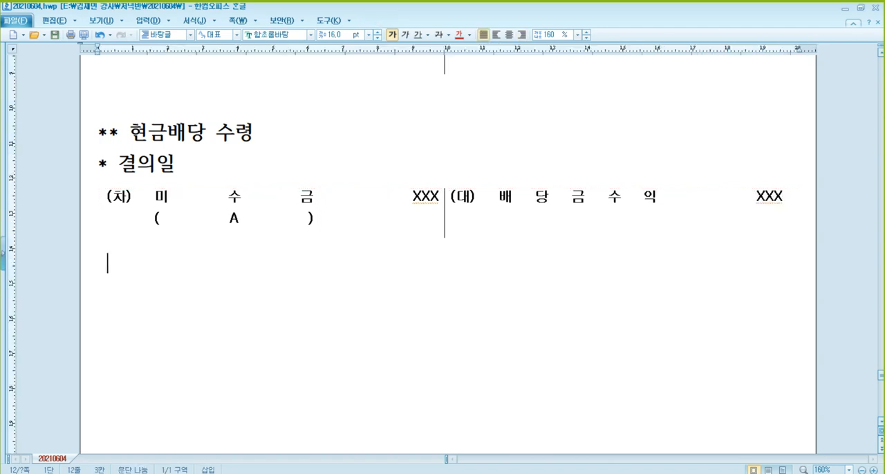
{"action": "type", "text": "** w"}
{"action": "key", "text": "BackSpace"}
{"action": "type", "text": "* 정기밴"}
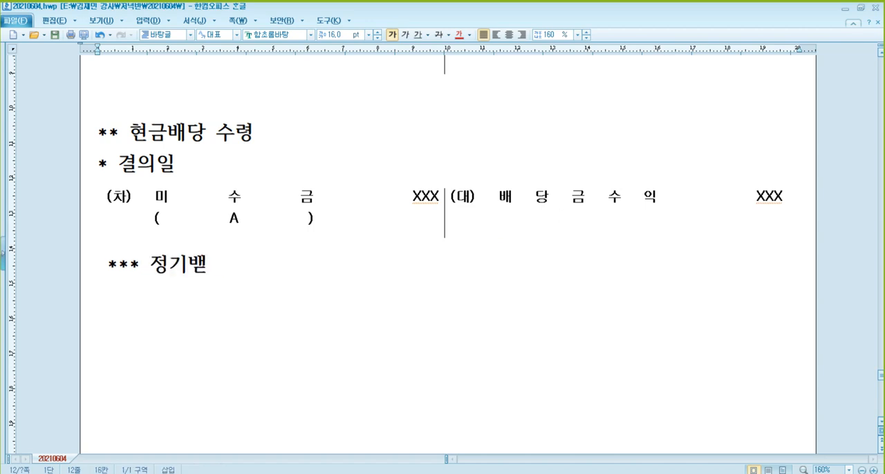
{"action": "key", "text": "BackSpace"}
{"action": "type", "text": "당, 중간배다"}
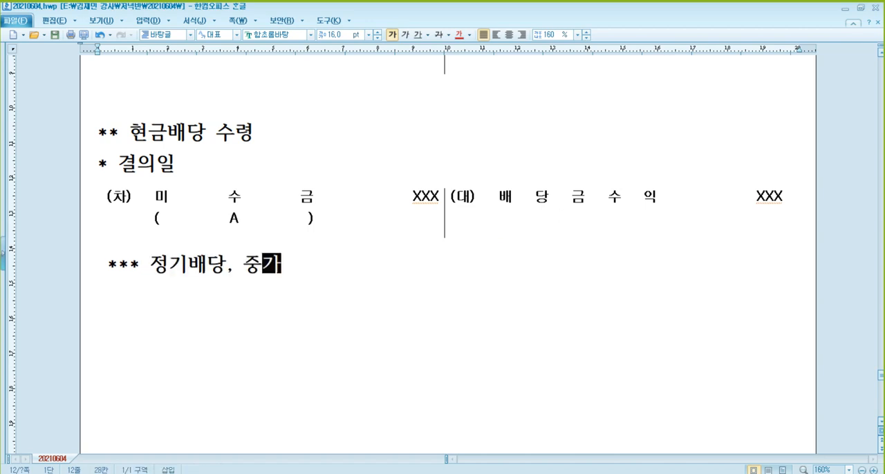
{"action": "type", "text": "ㅇ  "}
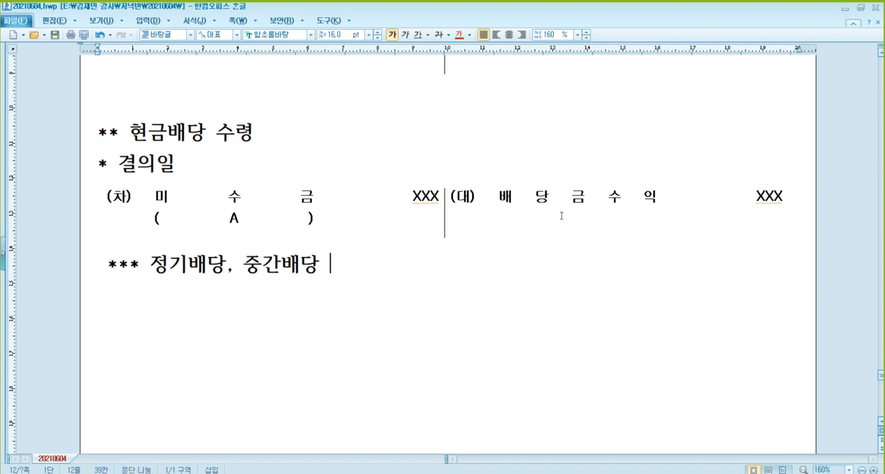
{"action": "type", "text": ": 배당금수이"}
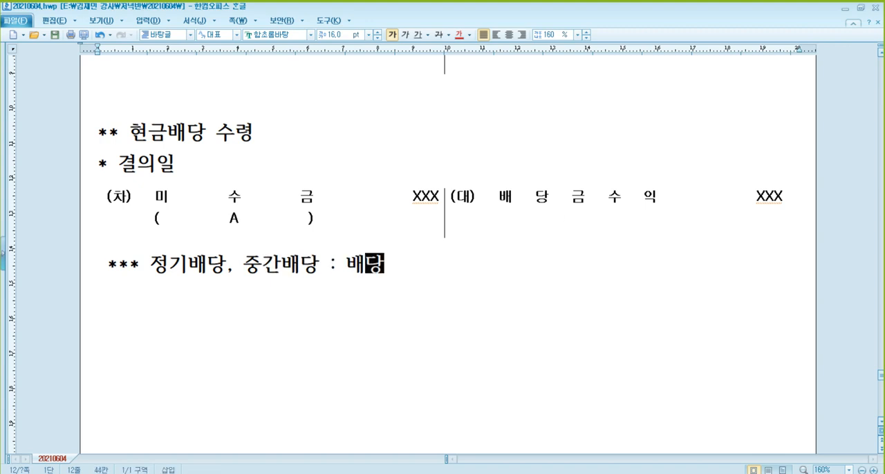
{"action": "type", "text": "("}
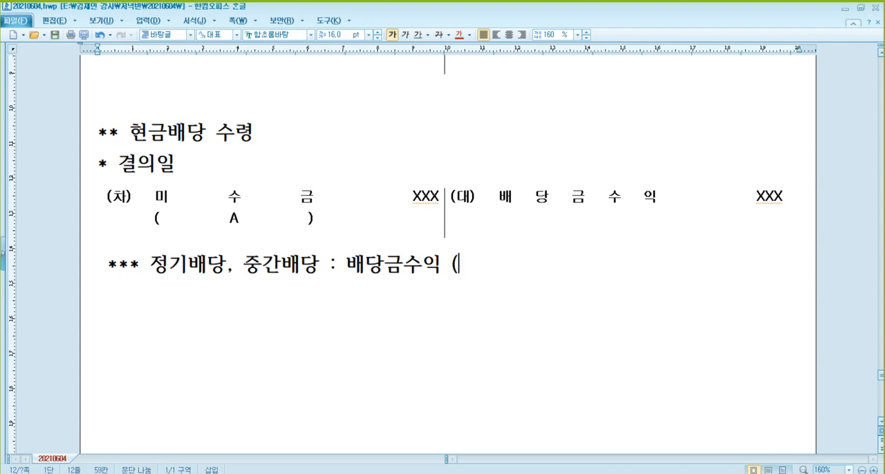
{"action": "type", "text": "not주"}
{"action": "key", "text": "BackSpace"}
{"action": "key", "text": "BackSpace"}
{"action": "type", "text": ".중"}
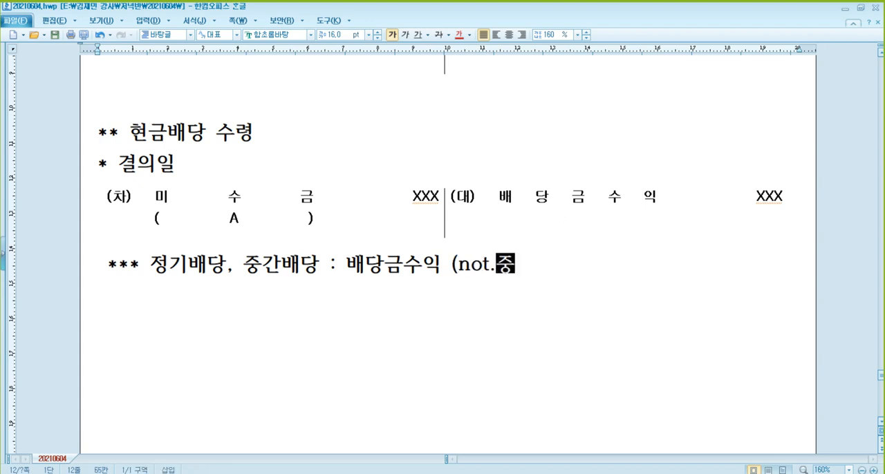
{"action": "type", "text": "간밴당금)"}
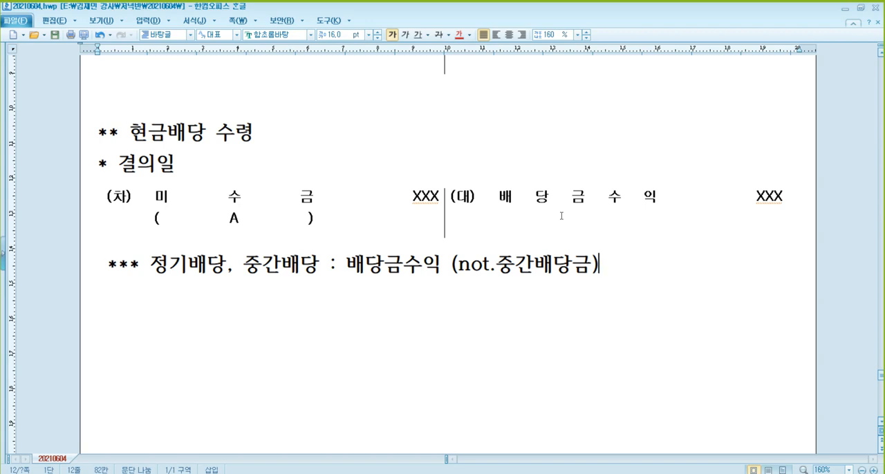
Add the subheading "* 배당금 수령" below the note and paste a blank journal entry table under it.
{"action": "key", "text": "Return"}
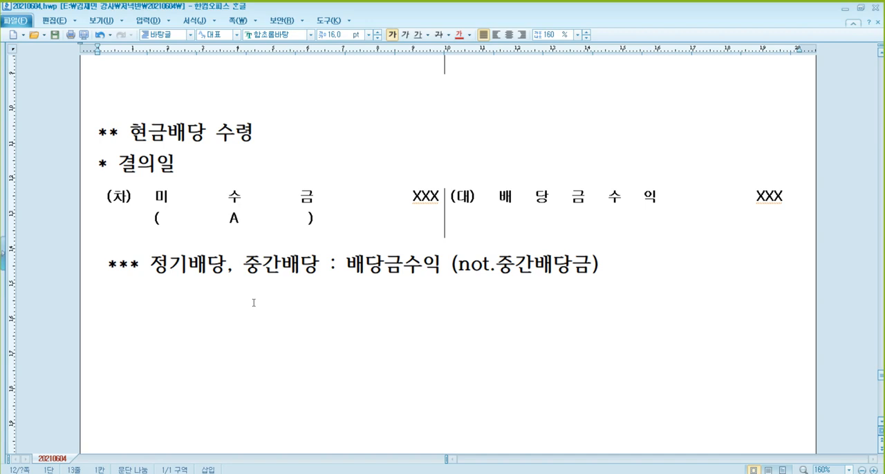
{"action": "type", "text": "* "}
{"action": "type", "text": "배당그"}
{"action": "type", "text": "ㅁ 수"}
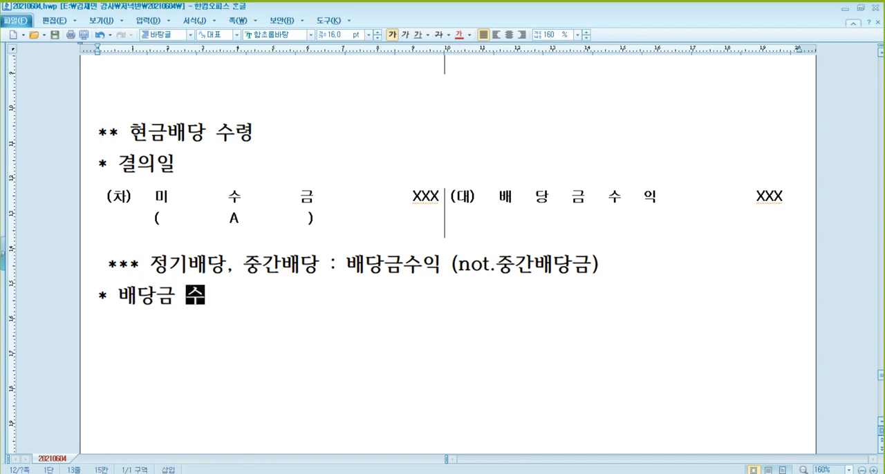
{"action": "type", "text": "령"}
{"action": "key", "text": "Return"}
{"action": "type", "text": "(차)\t(대)"}
Fill the debit side of the 배당금 수령 entry with 현금 and the amount XXX.
{"action": "left_click", "coordinate": [200, 330]}
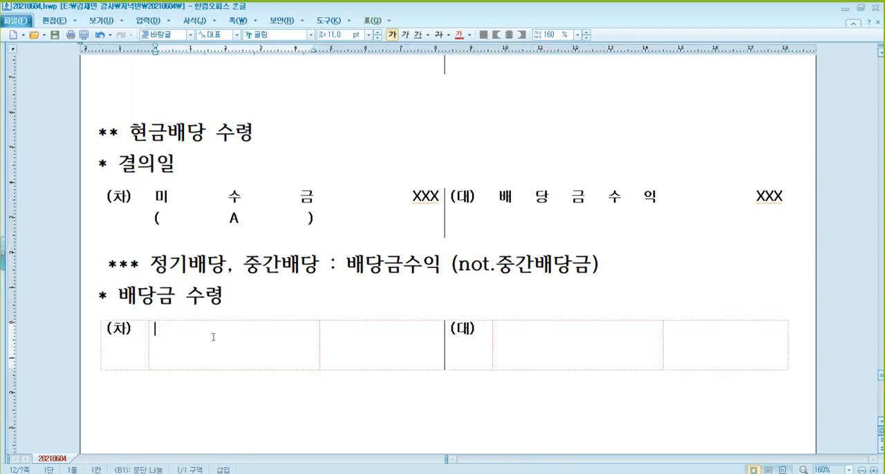
{"action": "type", "text": "현금"}
{"action": "key", "text": "Tab"}
{"action": "type", "text": "XXX"}
Fill the credit side of the 배당금 수령 entry with 미수금, (A) beneath it, and the amount XXX.
{"action": "key", "text": "Tab"}
{"action": "key", "text": "Tab"}
{"action": "type", "text": "배당그"}
{"action": "key", "text": "shift+Home"}
{"action": "key", "text": "Delete"}
{"action": "type", "text": "미수금"}
{"action": "key", "text": "Return"}
{"action": "type", "text": "("}
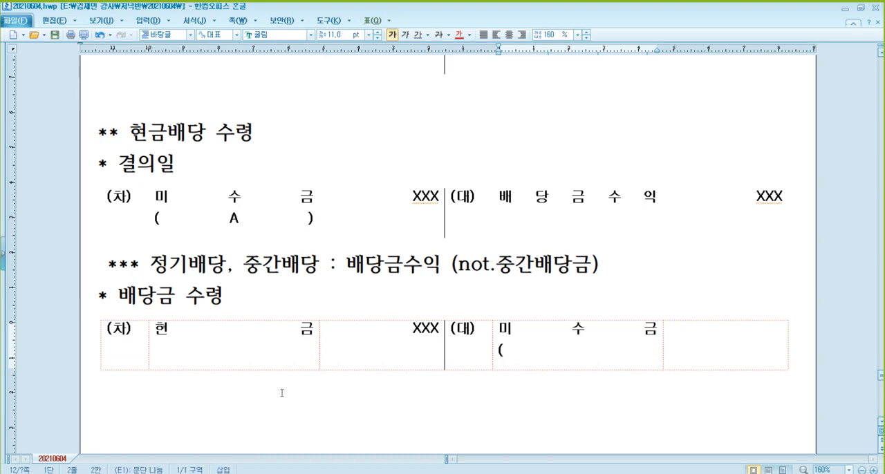
{"action": "type", "text": "A)"}
{"action": "key", "text": "Tab"}
{"action": "type", "text": "ㅌㅌㅌ"}
{"action": "key", "text": "BackSpace"}
{"action": "key", "text": "BackSpace"}
{"action": "key", "text": "BackSpace"}
{"action": "key", "text": "Hangul"}
{"action": "type", "text": "XXX"}
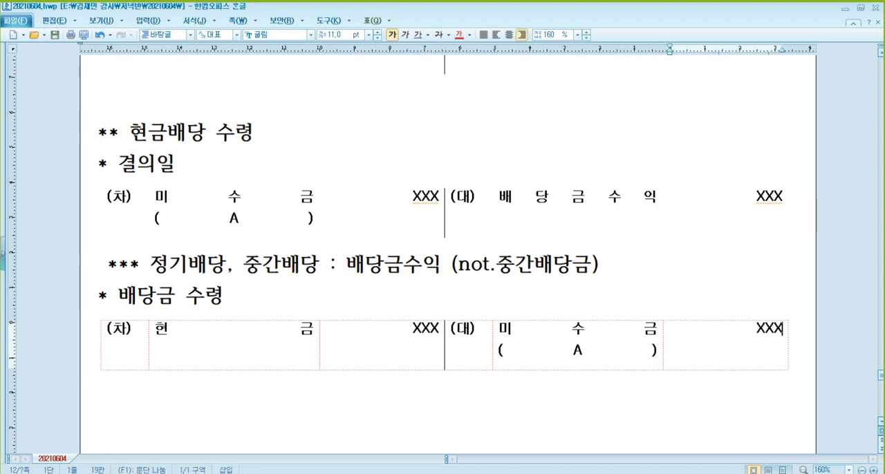
Add the heading "** 주식배당 수령" below the 배당금 수령 entry.
{"action": "left_click", "coordinate": [281, 392]}
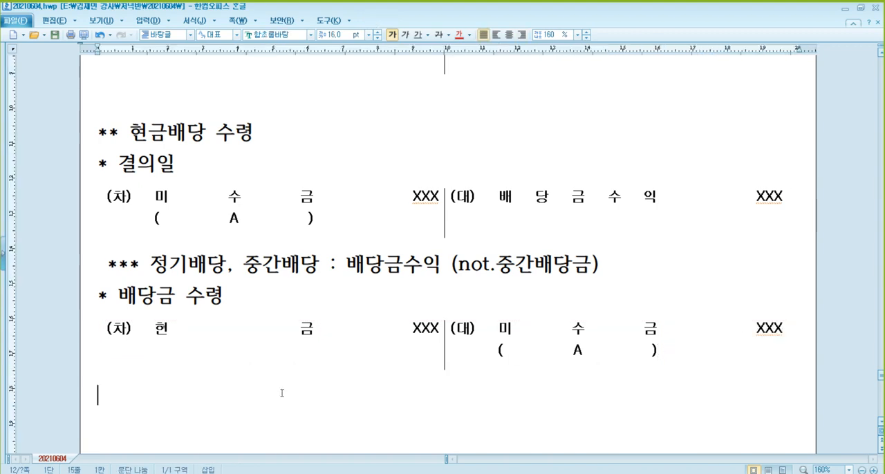
{"action": "scroll", "coordinate": [299, 388], "scroll_direction": "down", "scroll_amount": 1}
{"action": "type", "text": "**"}
{"action": "key", "text": "Hangul"}
{"action": "type", "text": "주"}
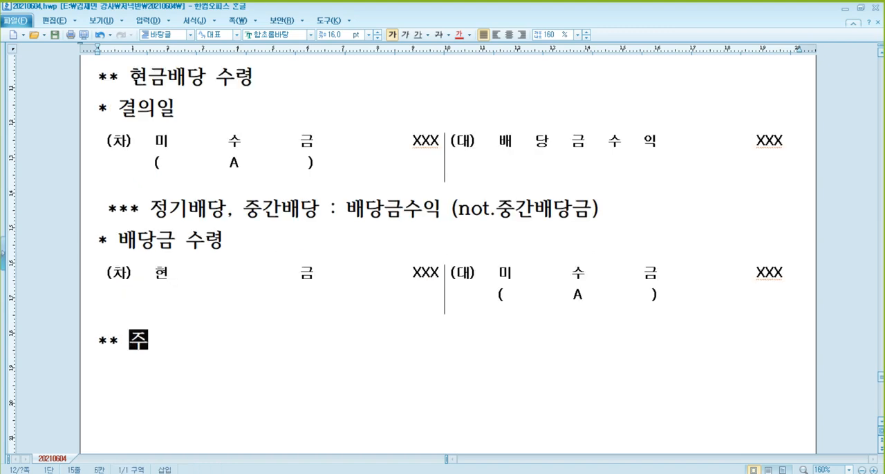
{"action": "type", "text": "식ㅂ배당 수령"}
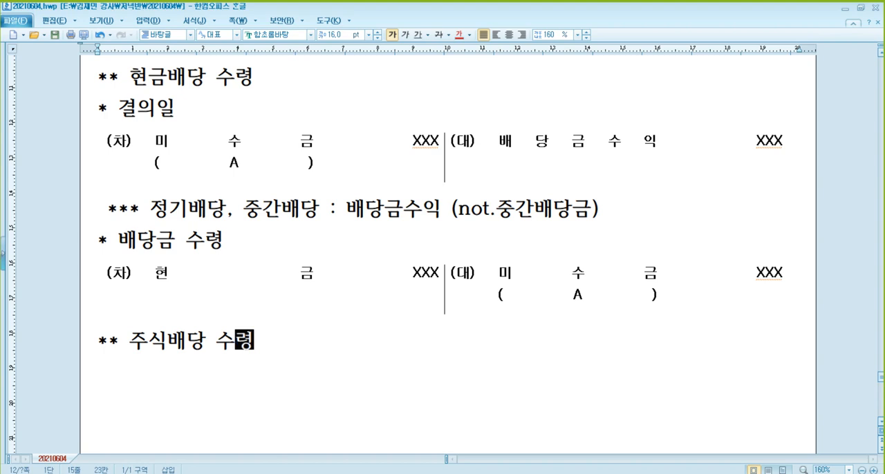
Start the line "* 결" under "** 주식배당 수령", and insert "* 결의일 배당금 수령" with a blank journal entry table above that heading.
{"action": "key", "text": "Return"}
{"action": "type", "text": "* 결"}
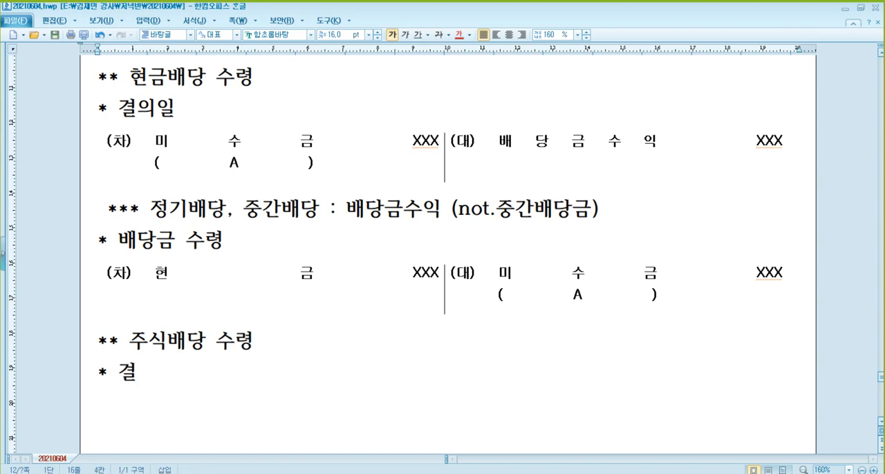
{"action": "key", "text": "Up"}
{"action": "key", "text": "Home"}
{"action": "key", "text": "Return"}
{"action": "key", "text": "Up"}
{"action": "key", "text": "Return"}
{"action": "key", "text": "Up"}
{"action": "type", "text": "* 결의일 배당금 수령"}
{"action": "key", "text": "Return"}
{"action": "key", "text": "ctrl+v"}
Fill the debit side of the 결의일 배당금 수령 entry with 현금 and the amount XXX.
{"action": "scroll", "coordinate": [361, 361], "scroll_direction": "down", "scroll_amount": 1}
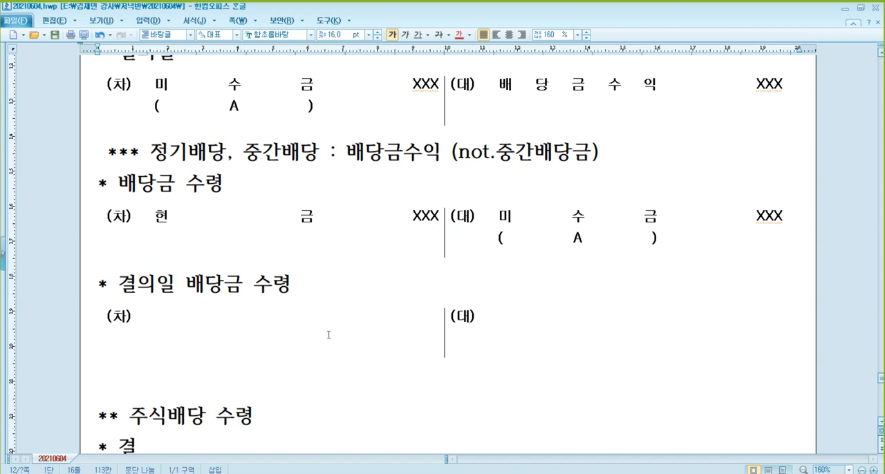
{"action": "left_click", "coordinate": [221, 332]}
{"action": "type", "text": "현금"}
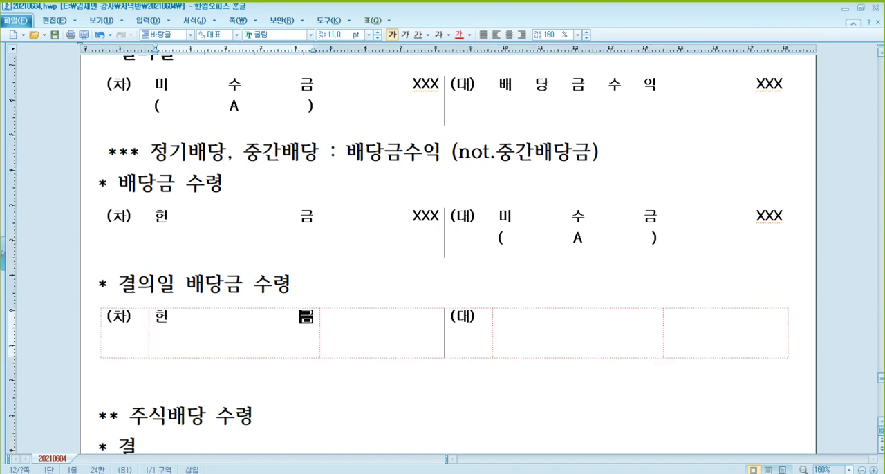
{"action": "key", "text": "Tab"}
{"action": "type", "text": "XXX"}
Fill the credit side of the 결의일 배당금 수령 entry with 배당금수익 and the amount XXX.
{"action": "key", "text": "Tab"}
{"action": "key", "text": "Tab"}
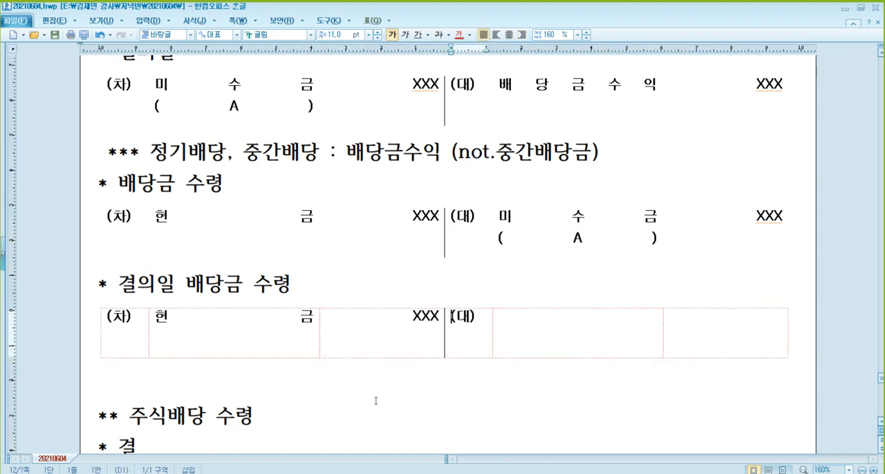
{"action": "type", "text": "배당금수익"}
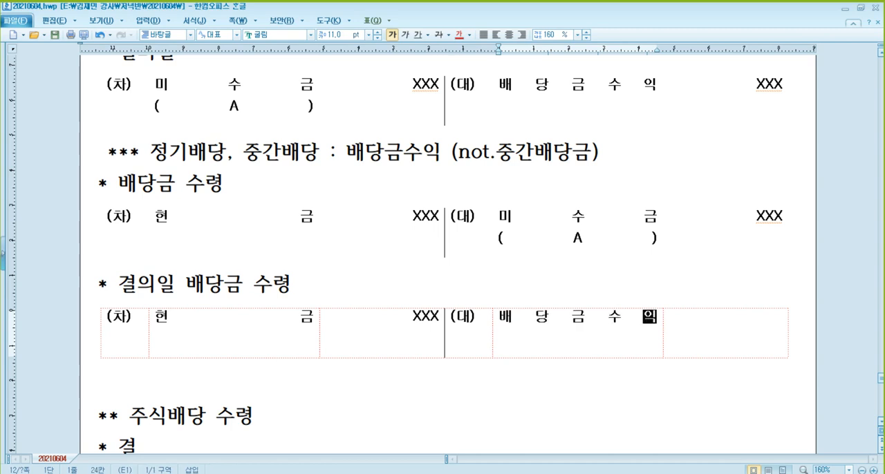
{"action": "key", "text": "Tab"}
{"action": "type", "text": "XXX"}
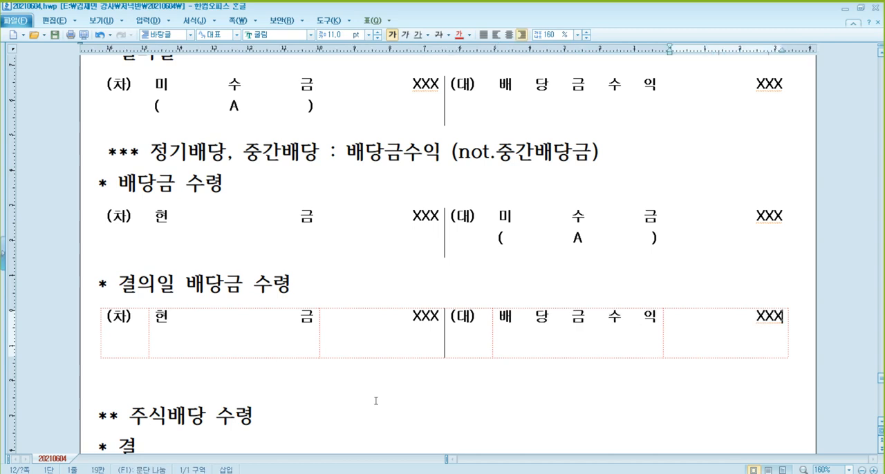
Review the 결의일, 배당금 수령 and 결의일 배당금 수령 journal entries under the 현금배당 수령 heading.
{"action": "scroll", "coordinate": [375, 401], "scroll_direction": "down", "scroll_amount": 3}
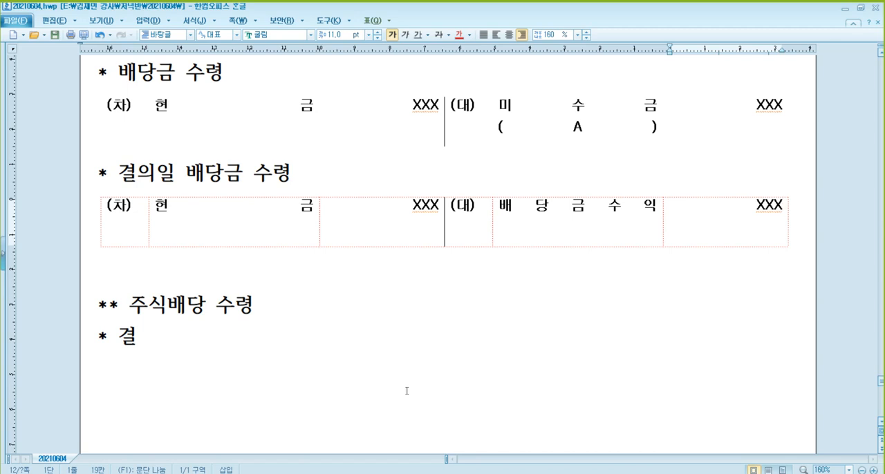
{"action": "left_click", "coordinate": [279, 234]}
{"action": "scroll", "coordinate": [483, 221], "scroll_direction": "up", "scroll_amount": 6}
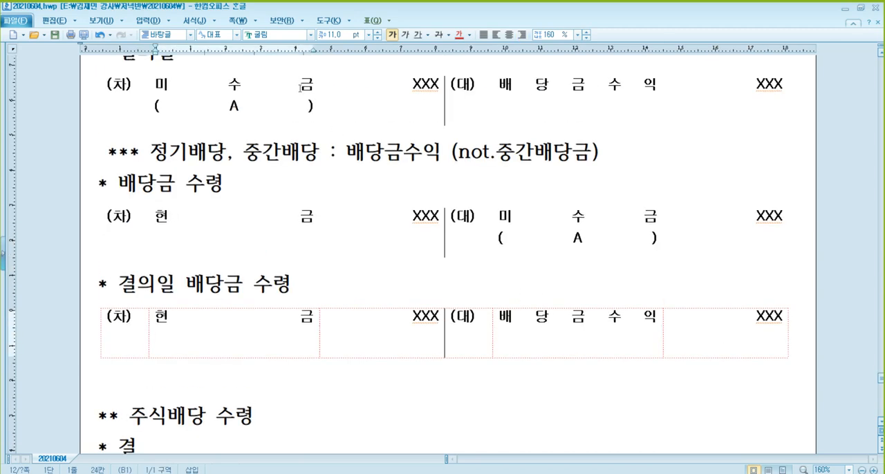
{"action": "left_click", "coordinate": [299, 90]}
{"action": "scroll", "coordinate": [453, 173], "scroll_direction": "up", "scroll_amount": 1}
{"action": "left_click", "coordinate": [569, 266]}
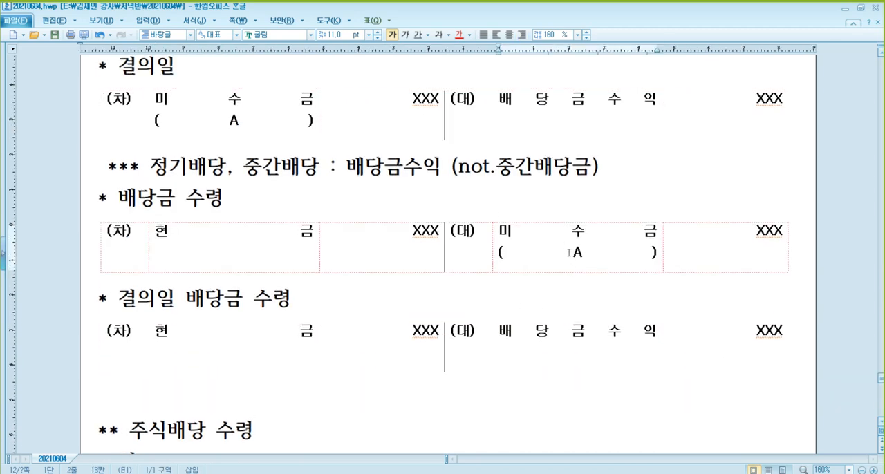
{"action": "scroll", "coordinate": [568, 252], "scroll_direction": "down", "scroll_amount": 2}
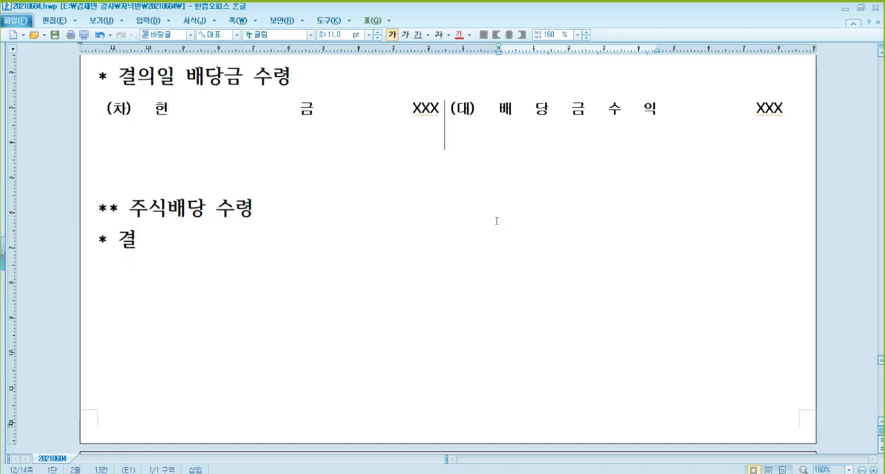
Complete the unfinished "* 결" line under "** 주식배당 수령" so that it reads "* 결의일".
{"action": "scroll", "coordinate": [495, 223], "scroll_direction": "down", "scroll_amount": 1}
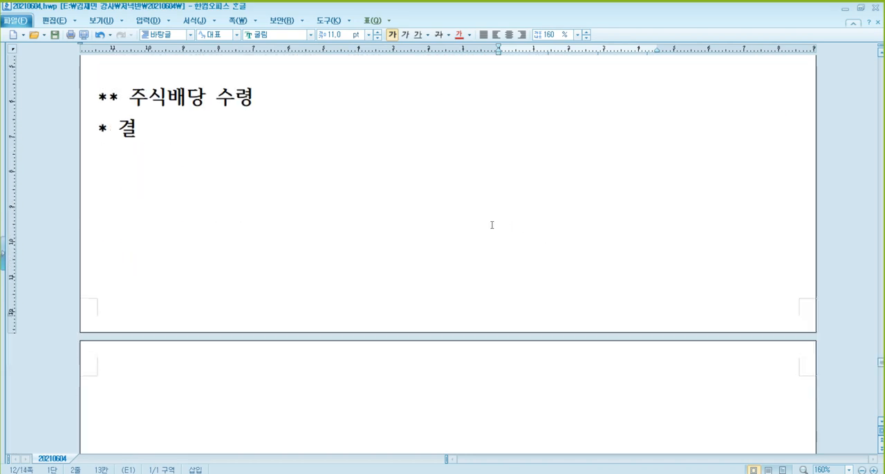
{"action": "left_click", "coordinate": [195, 136]}
{"action": "type", "text": "dml"}
{"action": "key", "text": "BackSpace"}
{"action": "key", "text": "BackSpace"}
{"action": "key", "text": "BackSpace"}
{"action": "key", "text": "Hangul"}
{"action": "type", "text": "일"}
{"action": "type", "text": "ㅇ"}
{"action": "key", "text": "BackSpace"}
{"action": "key", "text": "BackSpace"}
{"action": "type", "text": "의일, "}
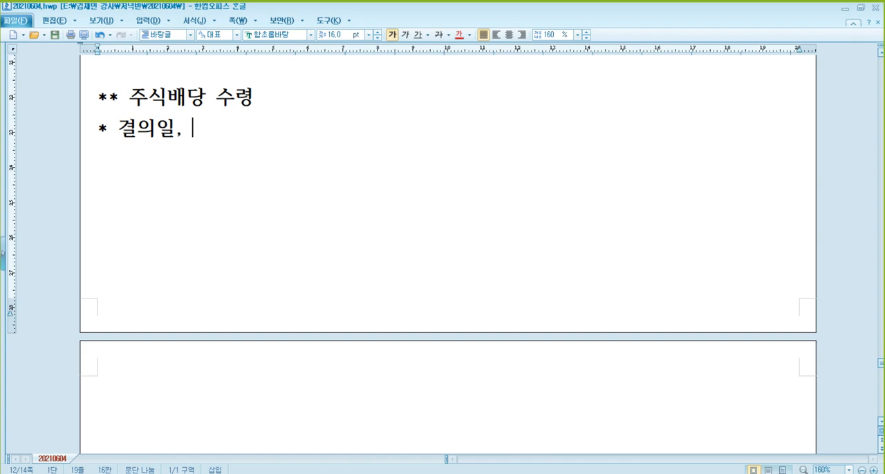
{"action": "type", "text": "주식배당"}
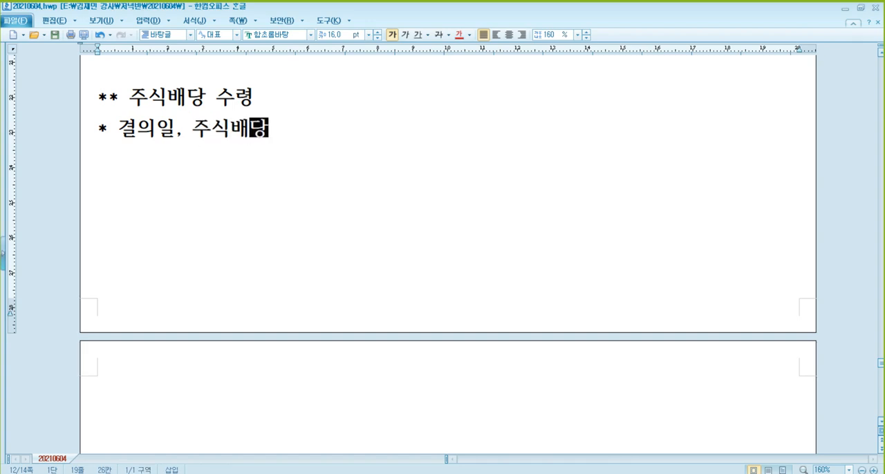
{"action": "type", "text": " 술령일 "}
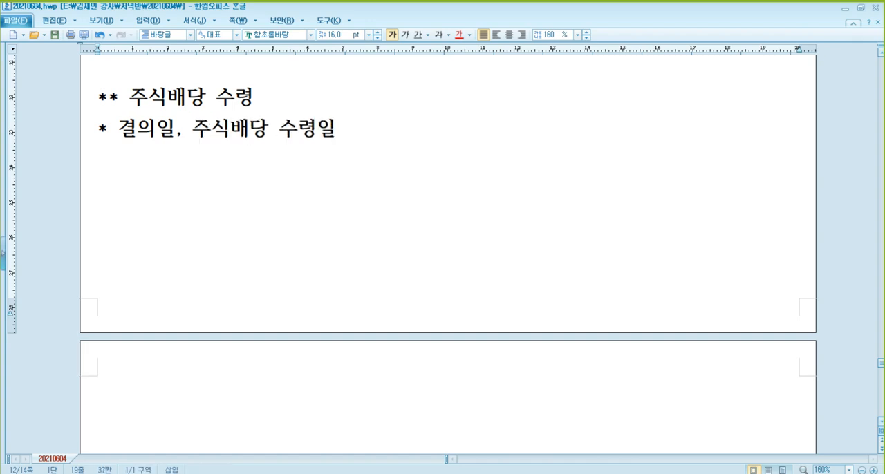
{"action": "type", "text": "=> 회"}
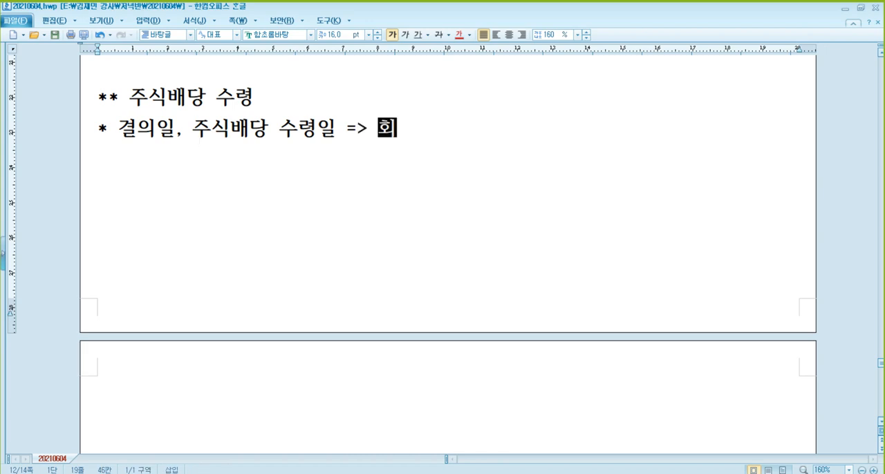
{"action": "type", "text": "계처리 X"}
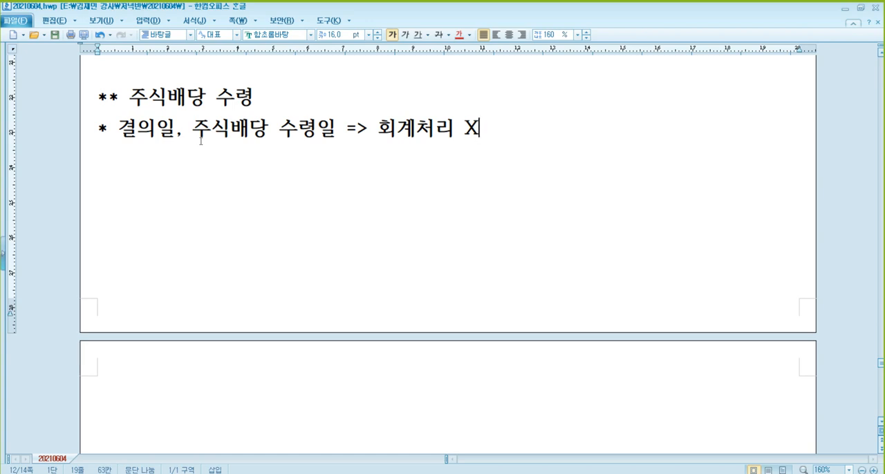
Add a reference line below it reading "[참고] 회계처리 X , 주식수 증가".
{"action": "key", "text": "Return"}
{"action": "type", "text": "[참고] "}
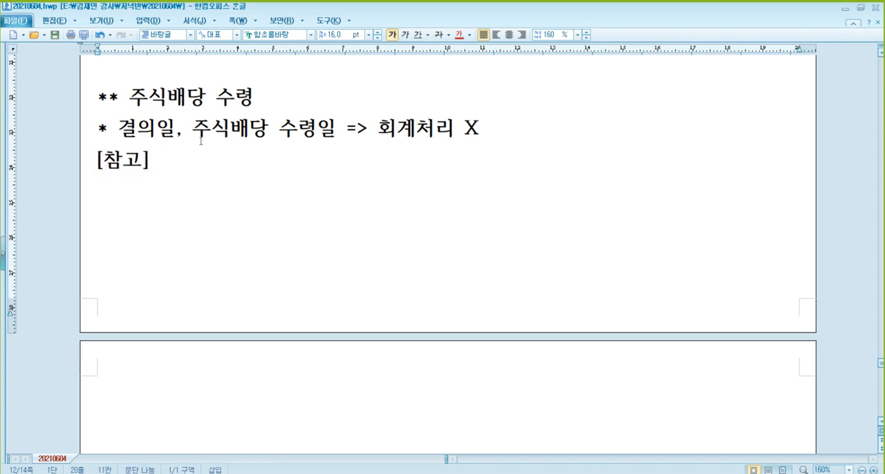
{"action": "type", "text": "gh"}
{"action": "key", "text": "BackSpace"}
{"action": "key", "text": "BackSpace"}
{"action": "type", "text": "회계처리 "}
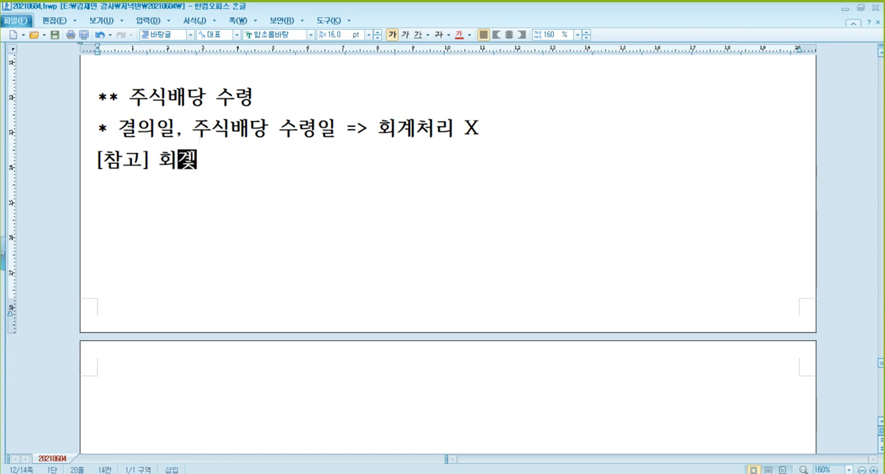
{"action": "type", "text": "X , "}
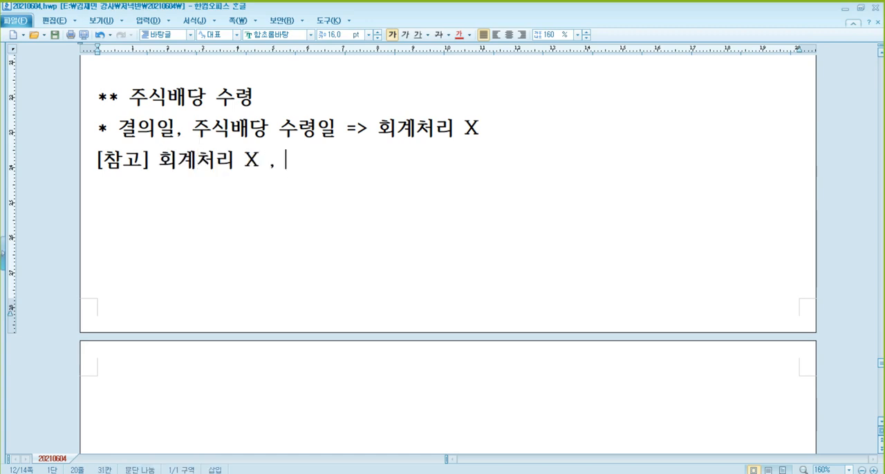
{"action": "type", "text": "좇식수 증가"}
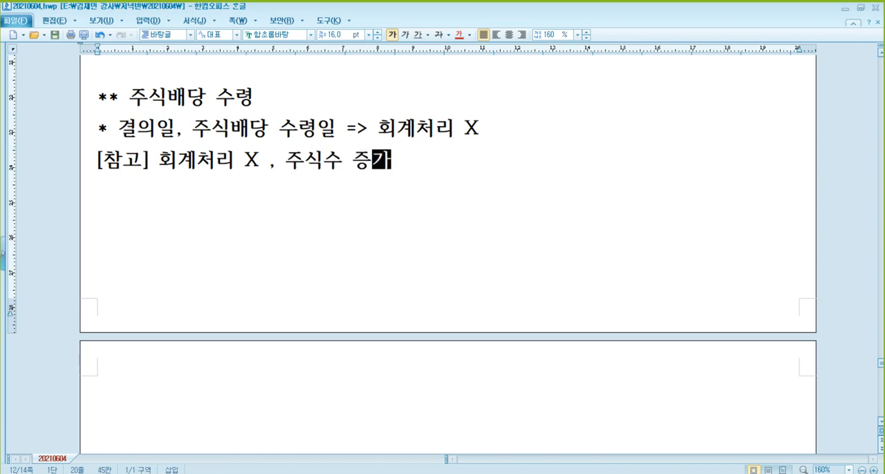
{"action": "type", "text": " ,"}
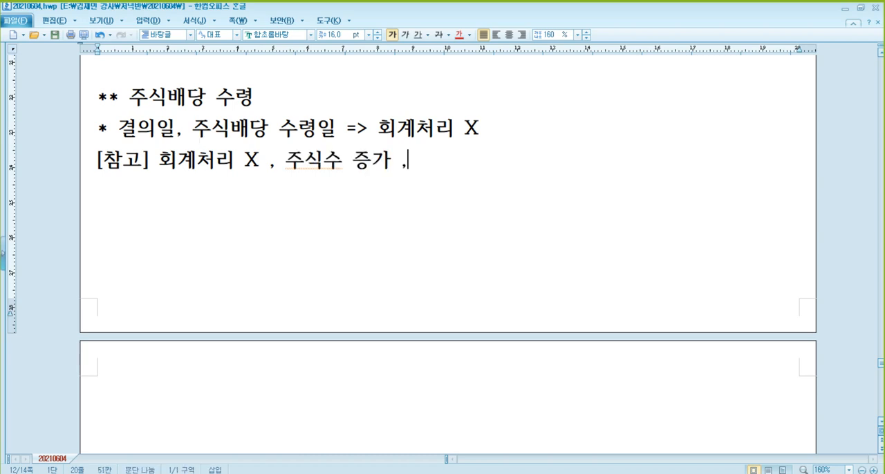
{"action": "type", "text": " 단위당"}
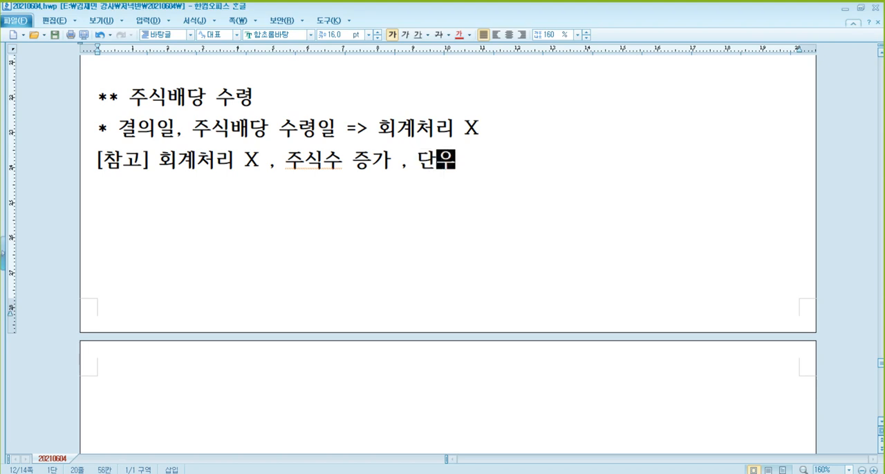
Extend the [참고] line with " , 주식의 단위당 단가 새로 계산".
{"action": "key", "text": "BackSpace"}
{"action": "key", "text": "BackSpace"}
{"action": "key", "text": "BackSpace"}
{"action": "key", "text": "BackSpace"}
{"action": "key", "text": "BackSpace"}
{"action": "type", "text": "주식"}
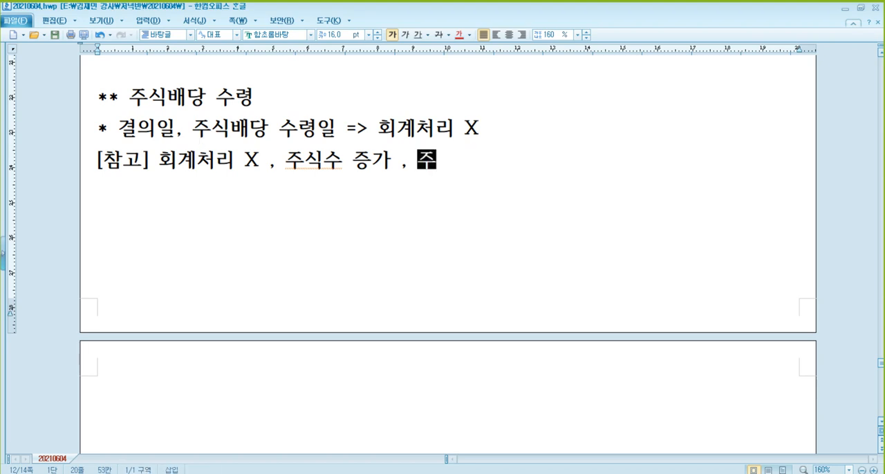
{"action": "type", "text": "의 단위당 "}
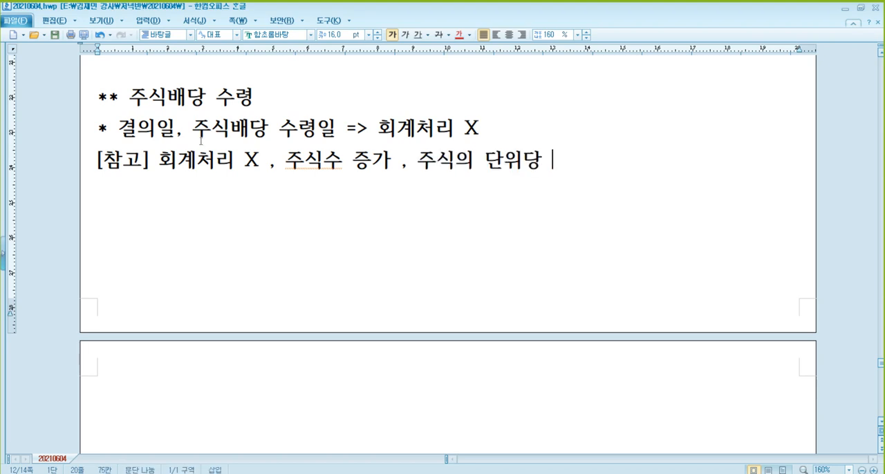
{"action": "type", "text": "단가 새"}
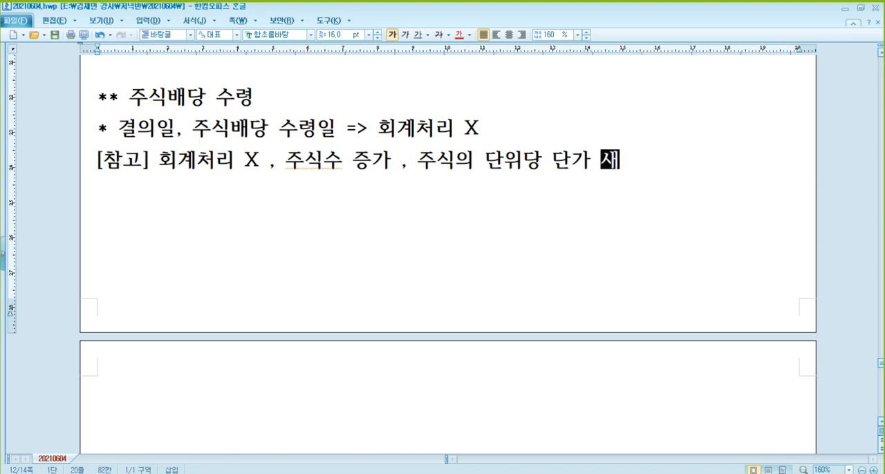
{"action": "type", "text": "로 ㄱ계산"}
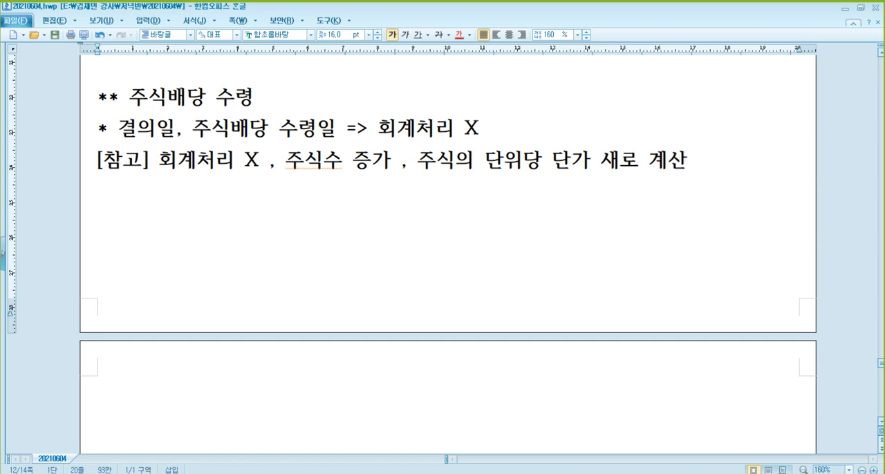
Review the 주식배당 수령 notes against the cash dividend receipt entries above them.
{"action": "left_click", "coordinate": [320, 163]}
{"action": "left_click", "coordinate": [208, 166]}
{"action": "left_click", "coordinate": [565, 163]}
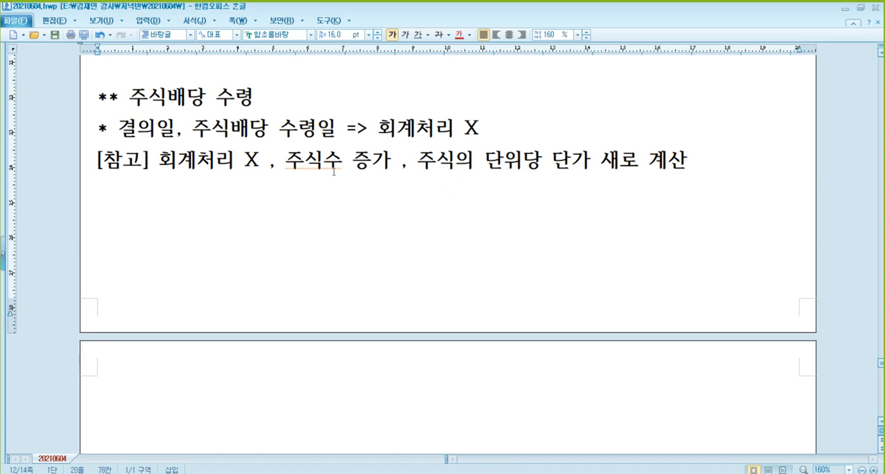
{"action": "scroll", "coordinate": [365, 160], "scroll_direction": "up", "scroll_amount": 2}
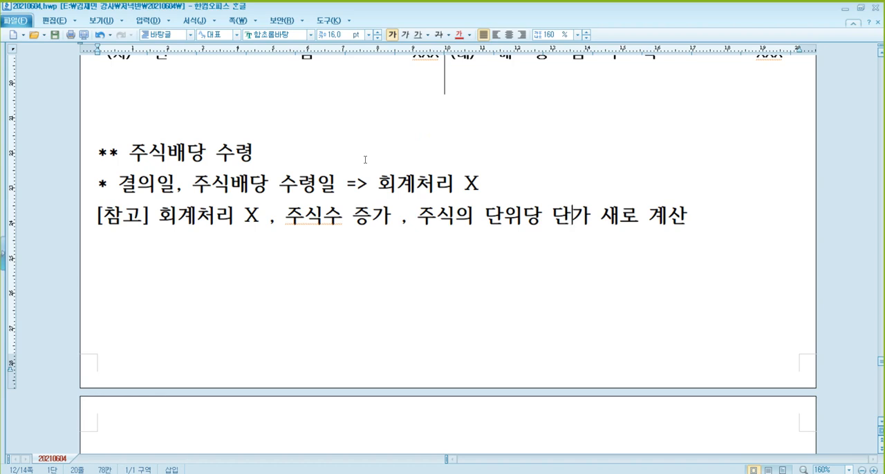
{"action": "scroll", "coordinate": [359, 145], "scroll_direction": "up", "scroll_amount": 4}
{"action": "scroll", "coordinate": [358, 135], "scroll_direction": "down", "scroll_amount": 2}
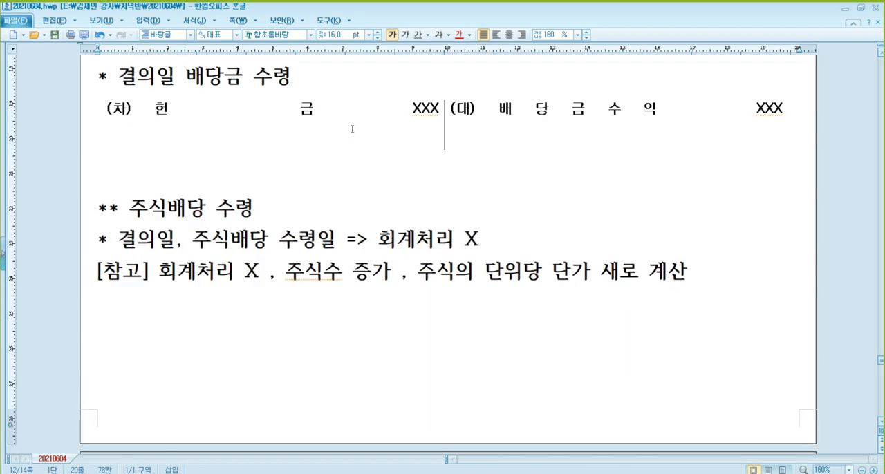
{"action": "left_click", "coordinate": [348, 240]}
{"action": "scroll", "coordinate": [329, 212], "scroll_direction": "up", "scroll_amount": 2}
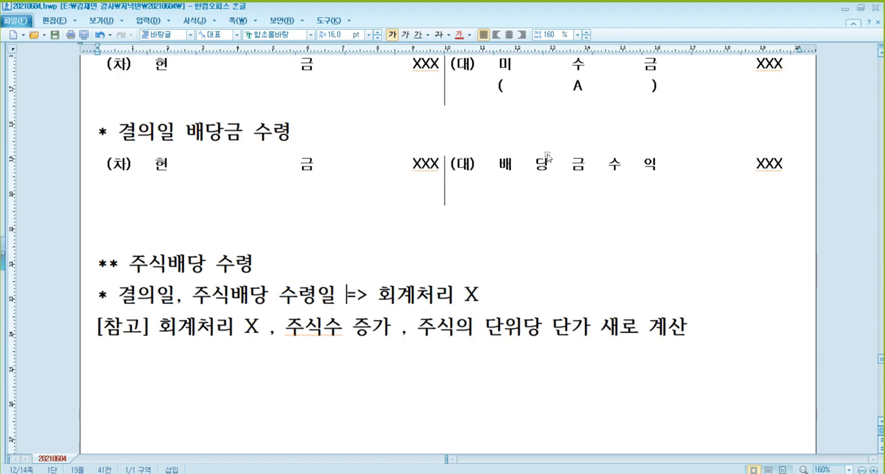